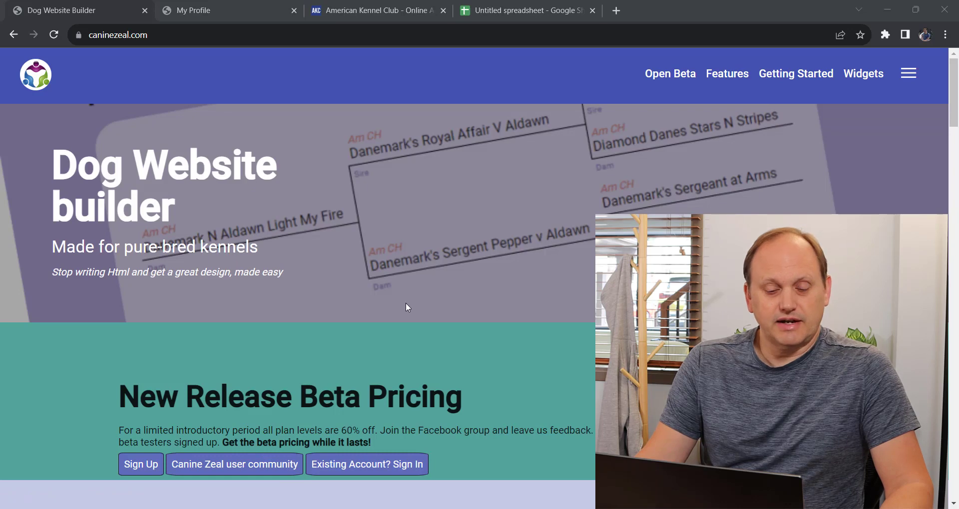
- Switch to the My Profile page and review the profile section's name and calendar settings
click(198, 6)
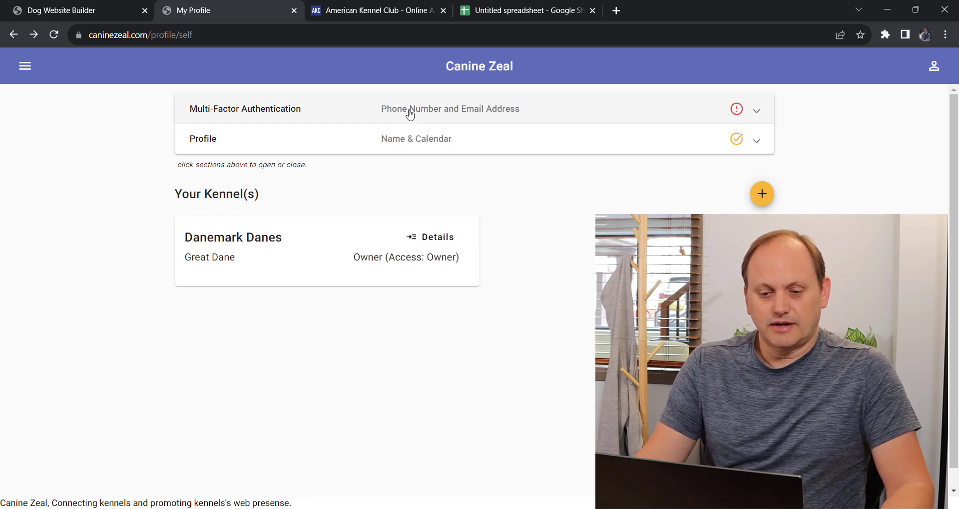
click(429, 139)
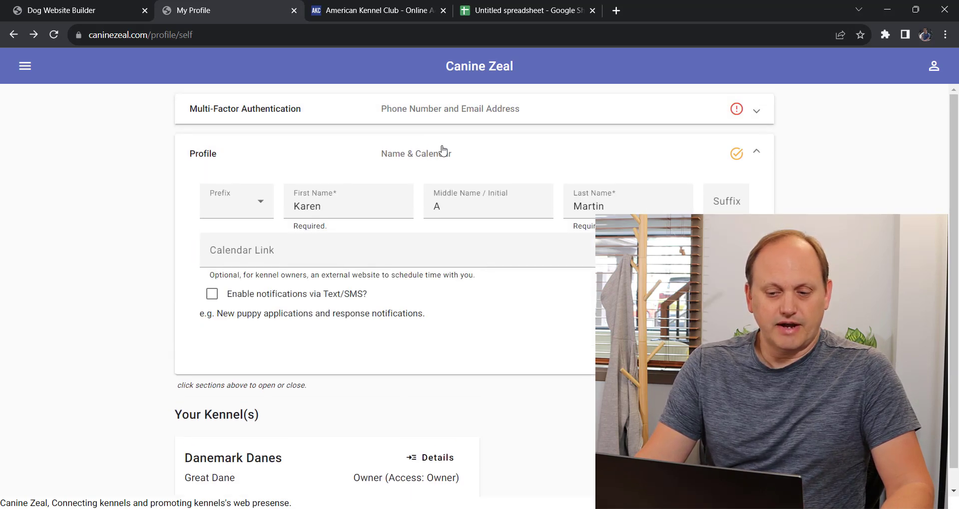
click(443, 154)
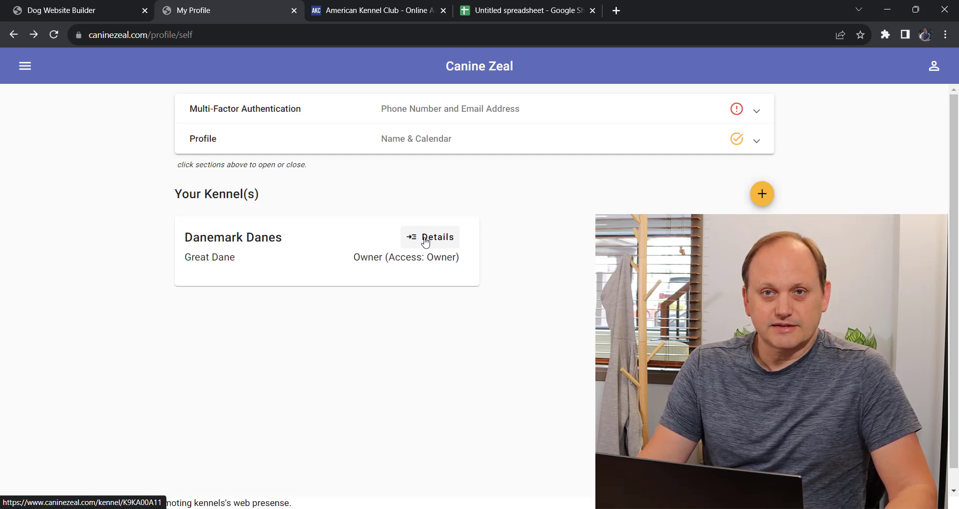
- Open the Danemark Danes kennel details and bring up the import of dogs and litters
click(446, 237)
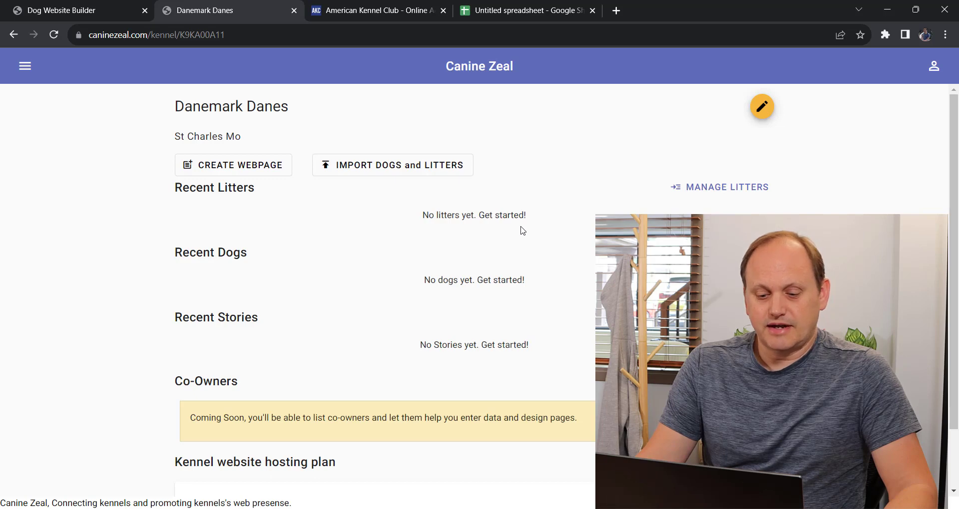
scroll(346, 424, down, 1)
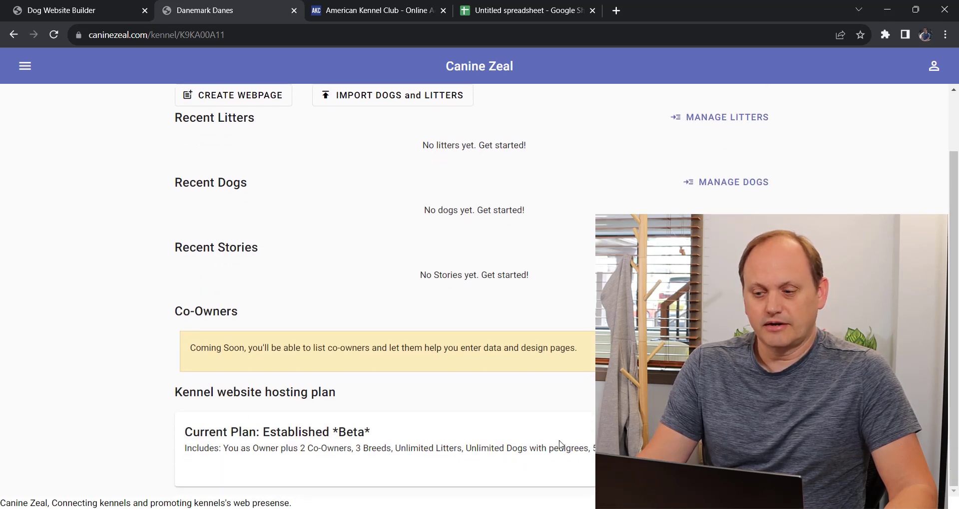
scroll(560, 445, up, 1)
scroll(564, 441, down, 1)
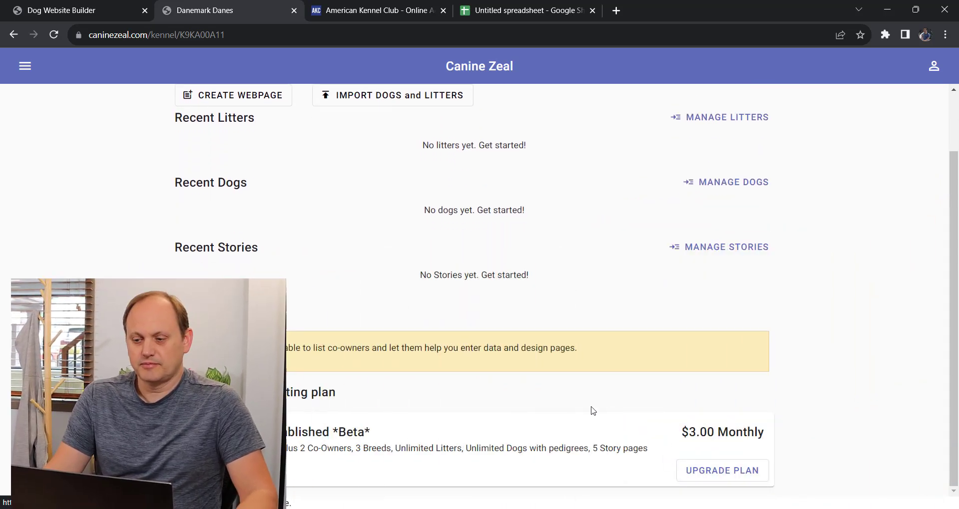
scroll(590, 407, up, 1)
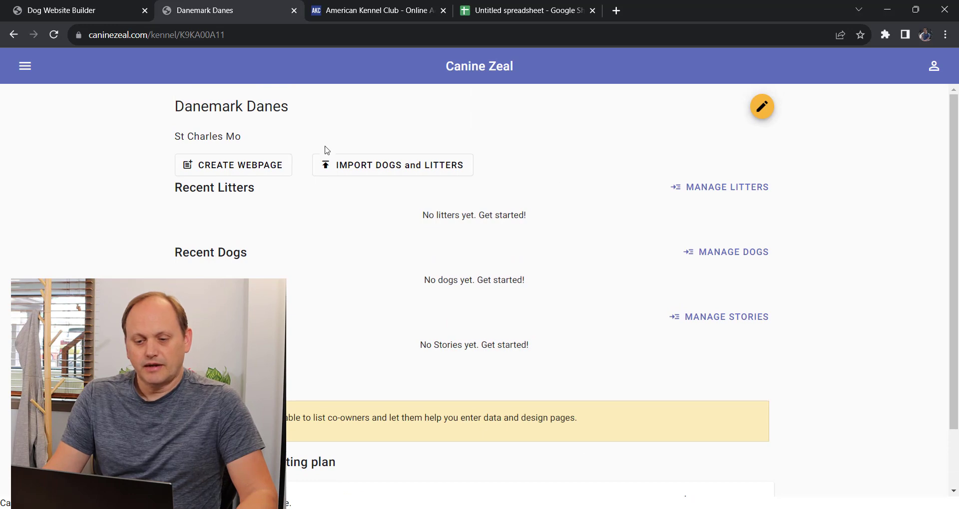
click(390, 170)
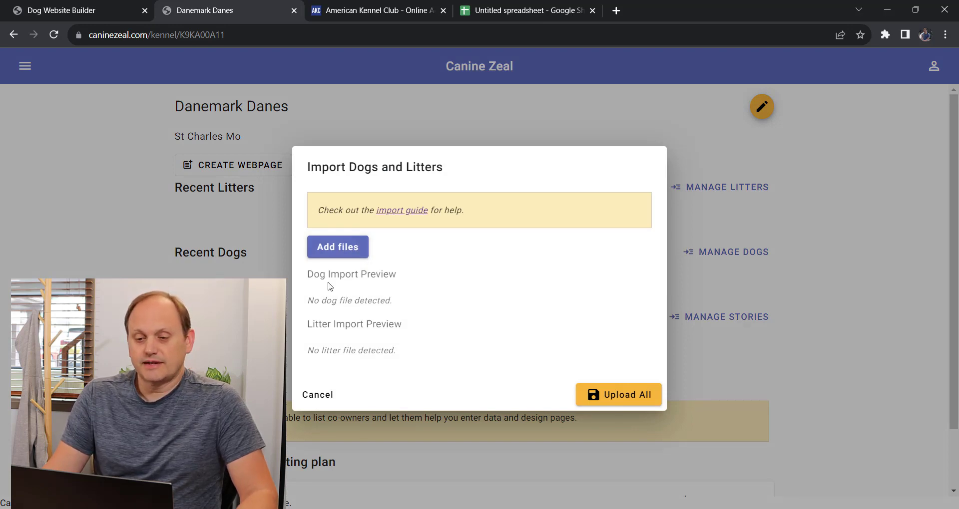
- Switch to the American Kennel Club account page and open Manage Dogs
click(367, 10)
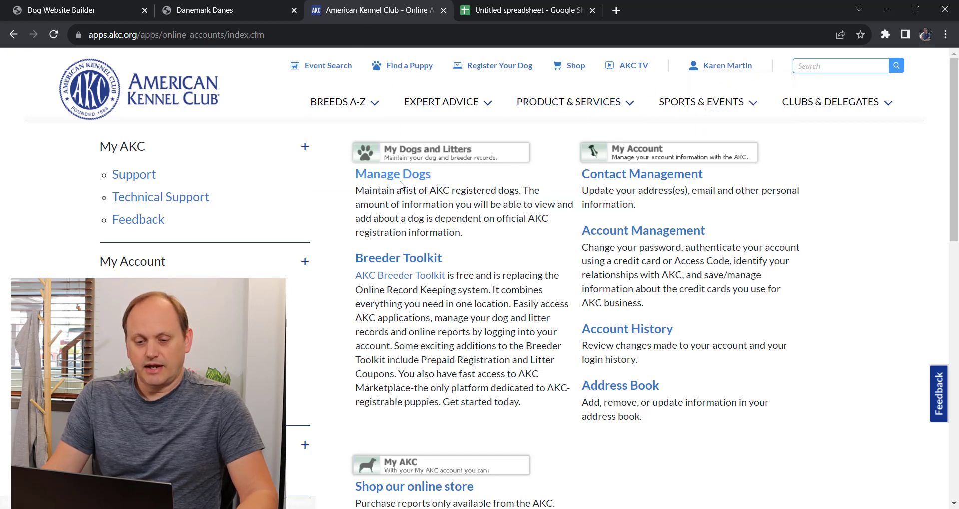
mouse_move(724, 68)
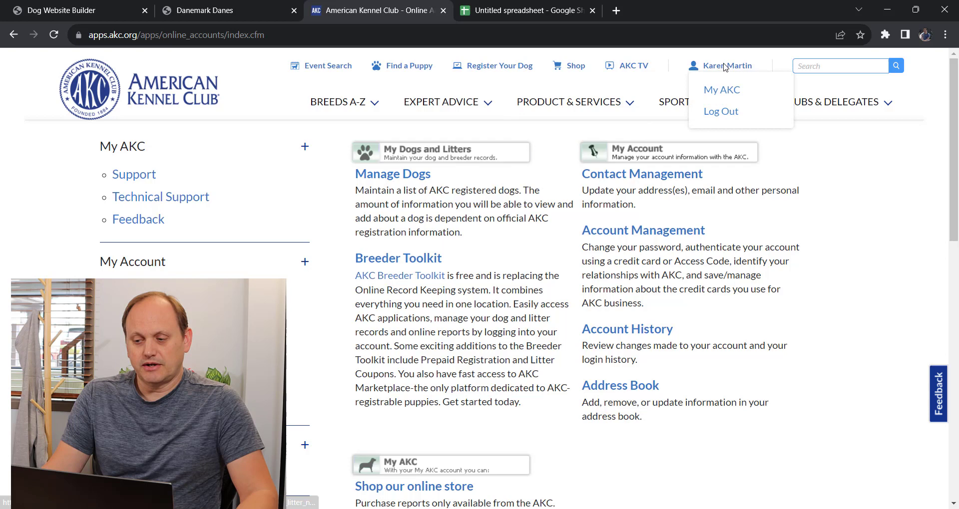
click(724, 92)
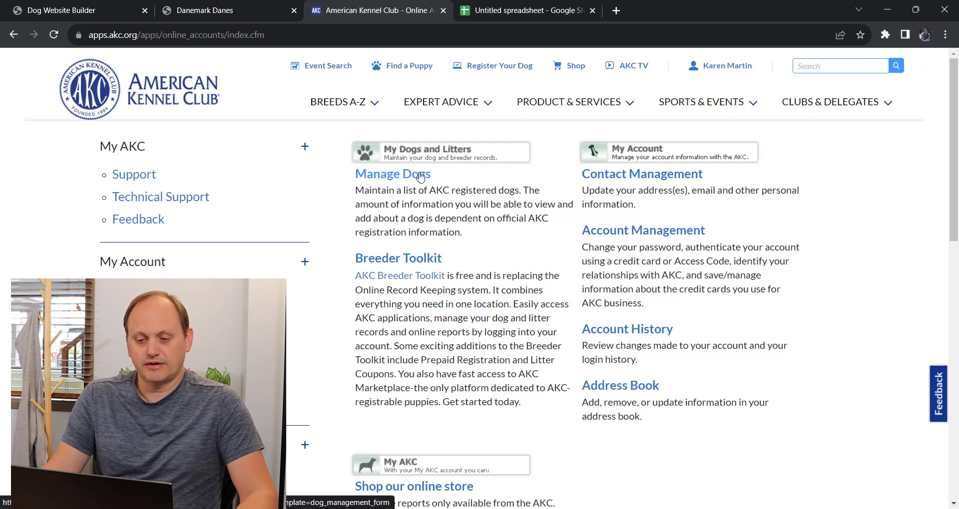
click(413, 176)
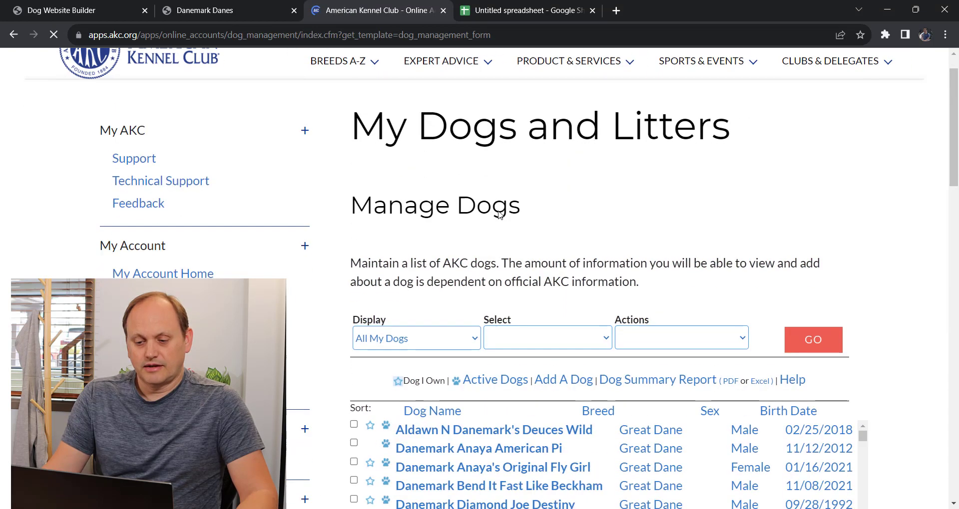
- Look through the list of all AKC dogs and open the Dog Summary Report in its Excel version
scroll(397, 208, down, 5)
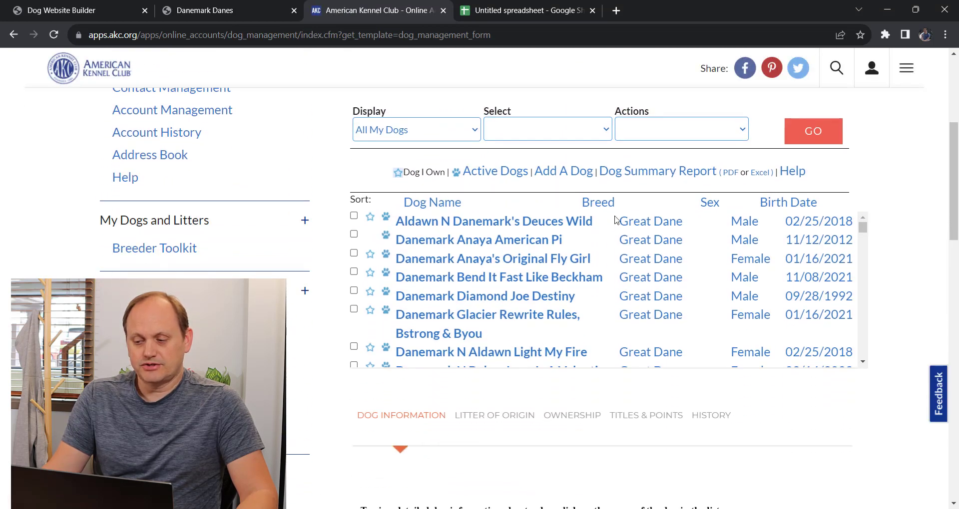
drag(860, 229, 872, 192)
scroll(871, 192, up, 3)
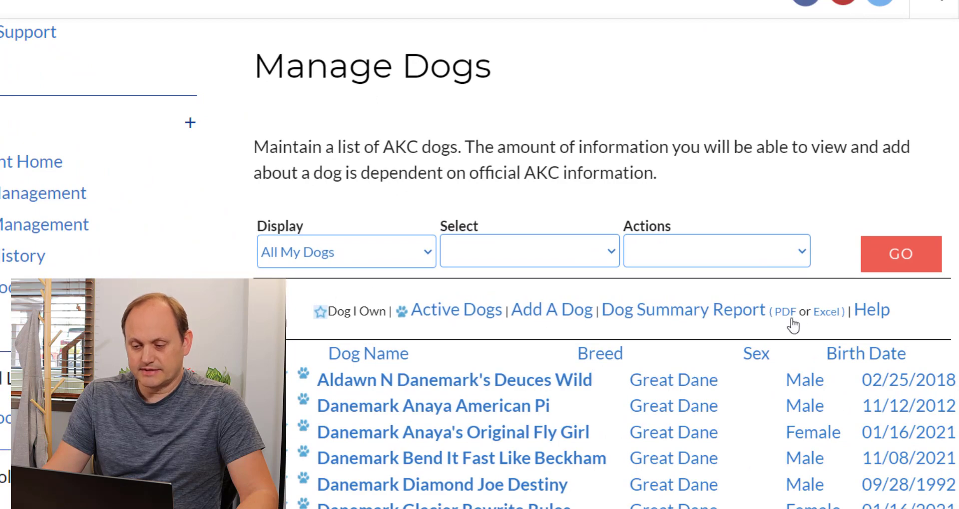
click(828, 316)
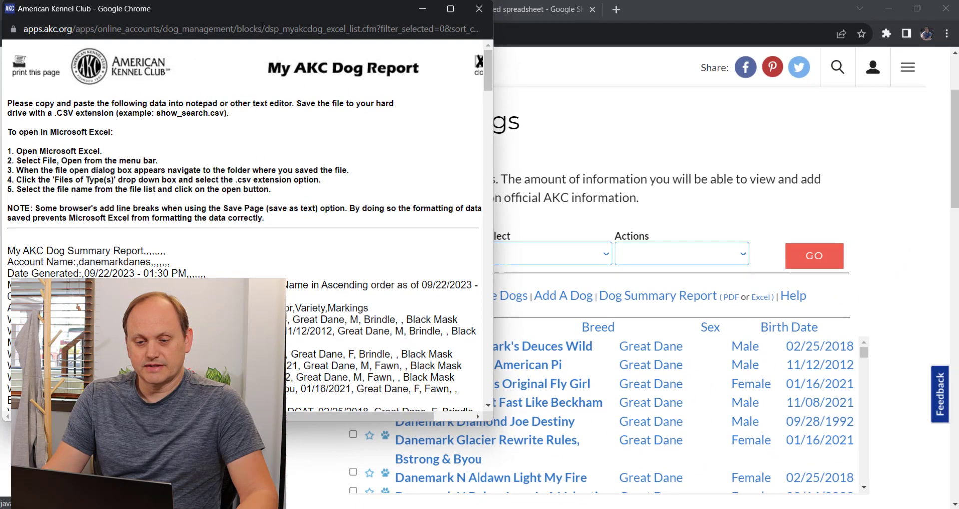
- Examine the My AKC Dog Report's saving instructions, the summary lines above the data, and the column header row
drag(271, 8, 324, 19)
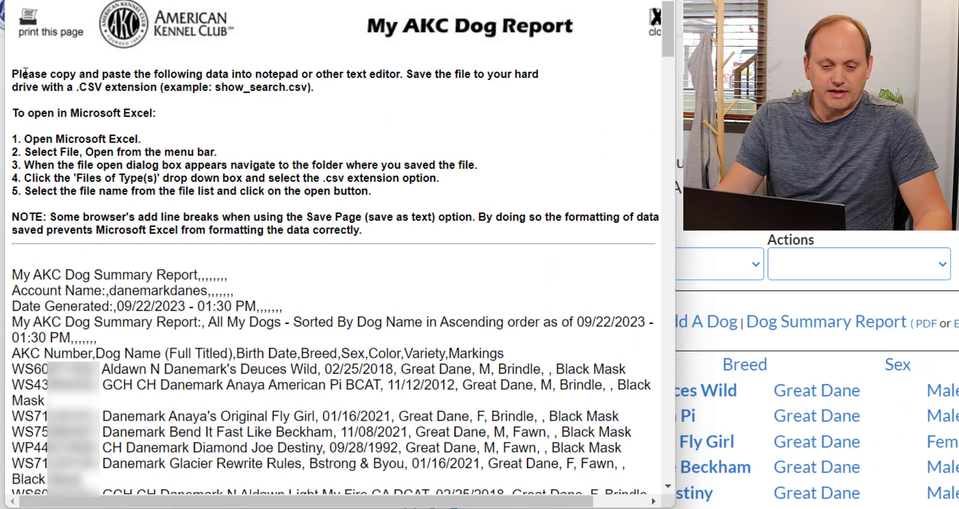
drag(22, 74, 216, 88)
click(378, 141)
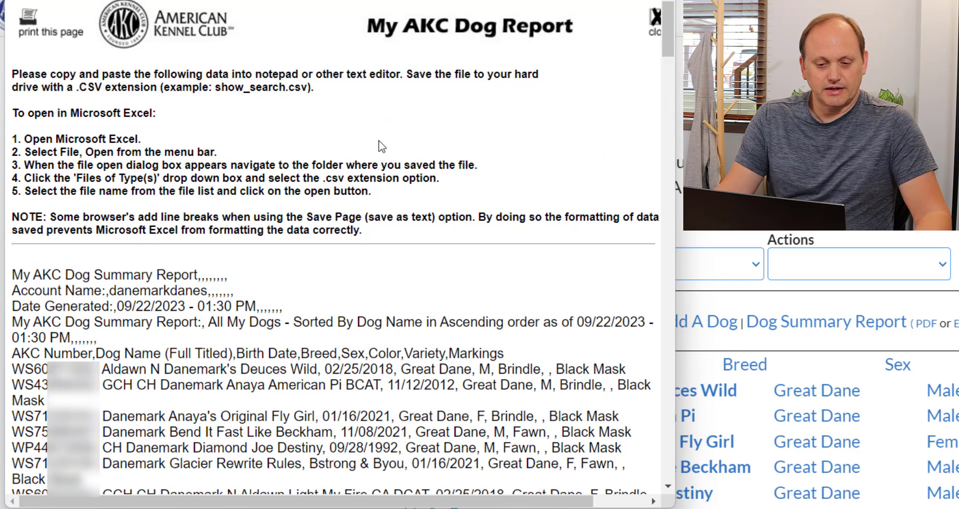
scroll(114, 242, down, 1)
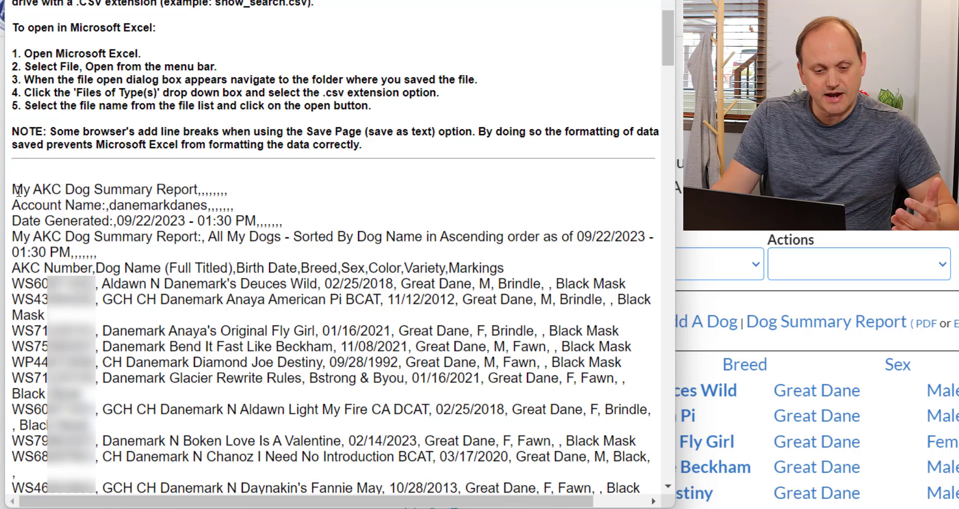
drag(18, 190, 388, 256)
click(66, 269)
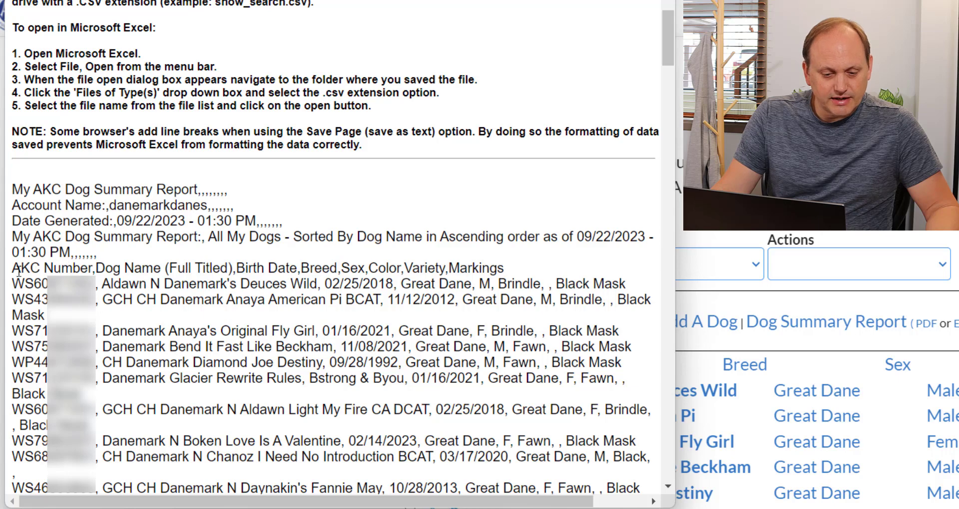
drag(14, 274, 438, 288)
scroll(285, 97, up, 2)
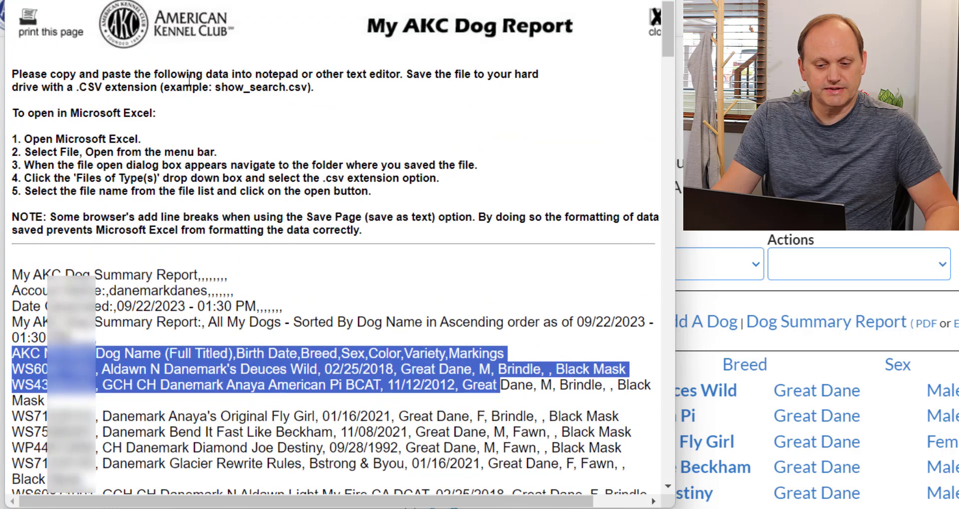
click(31, 266)
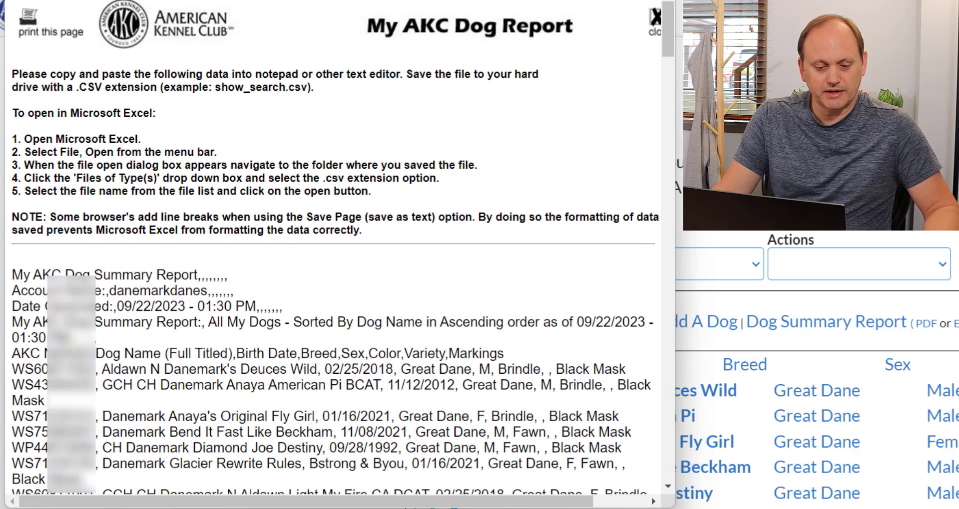
- Copy the report data from the AKC Number column header row through the last dog record
scroll(31, 266, down, 2)
drag(13, 272, 660, 506)
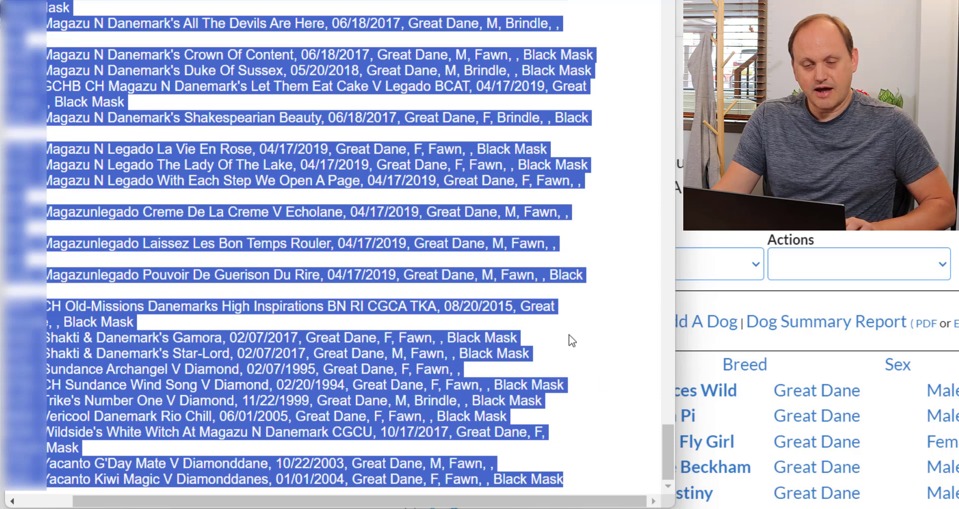
right_click(321, 152)
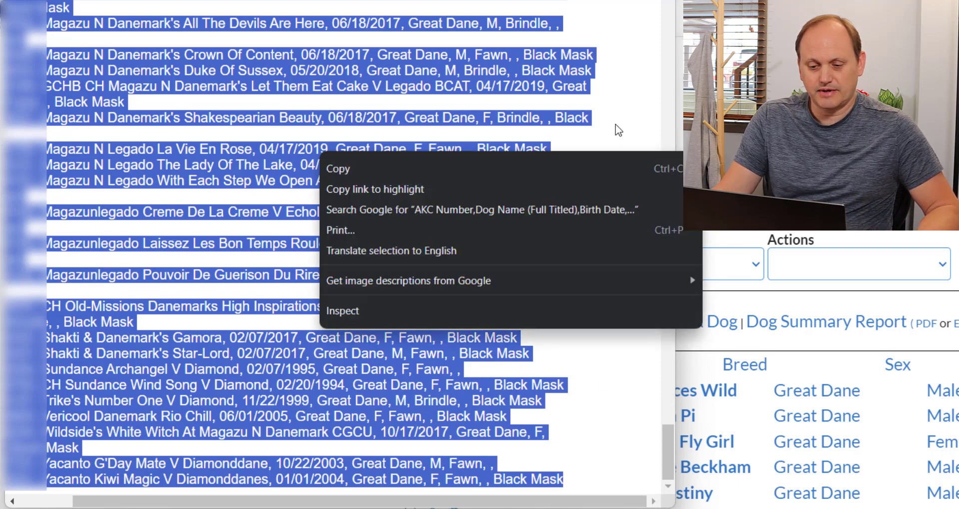
click(575, 168)
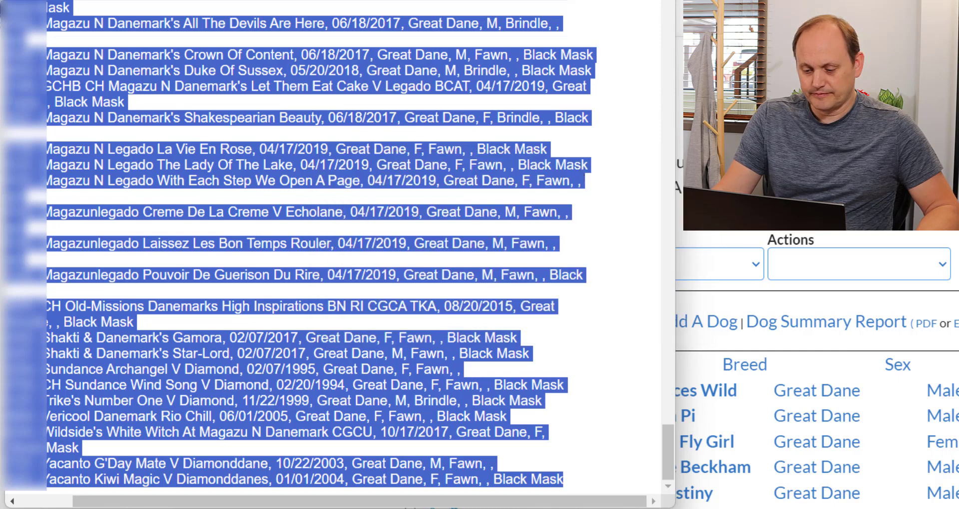
- Switch to Notepad++ and paste the copied dog report data into the blank document
click(741, 508)
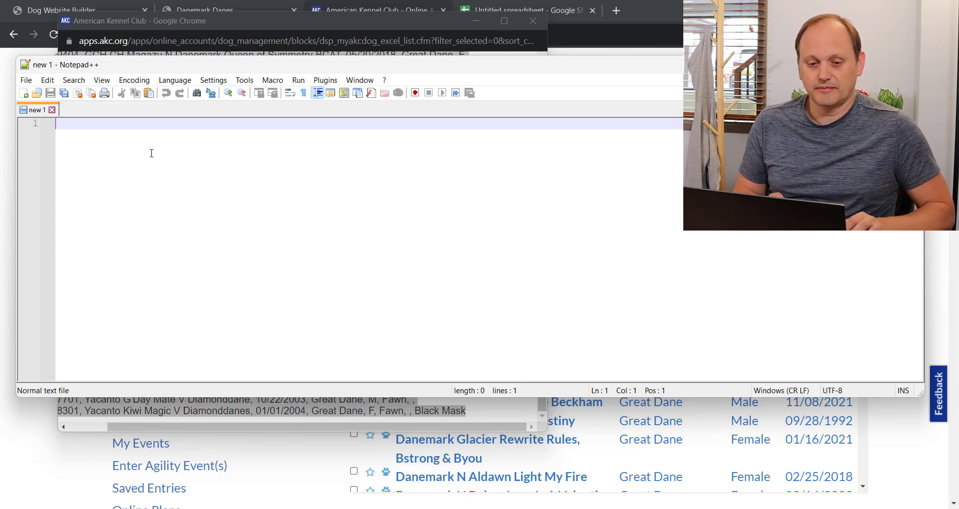
key(ctrl+v)
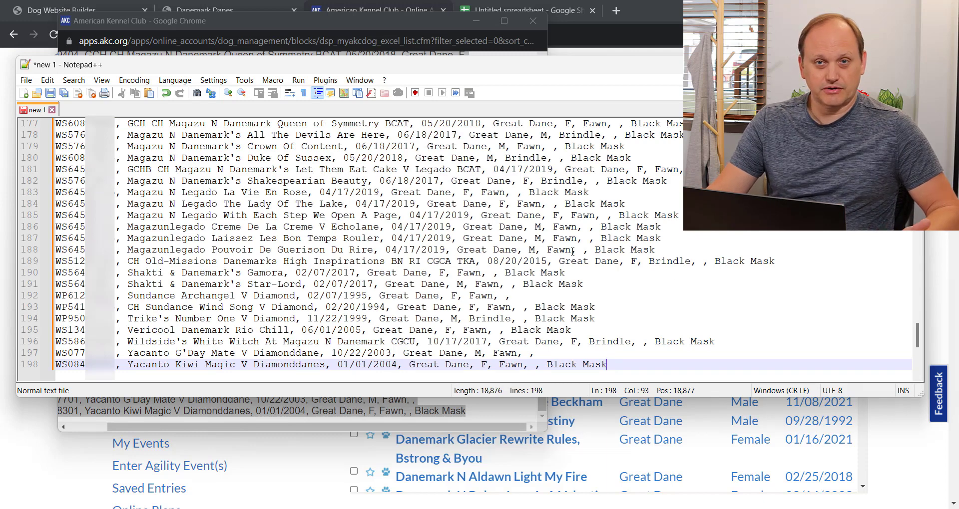
right_click(432, 203)
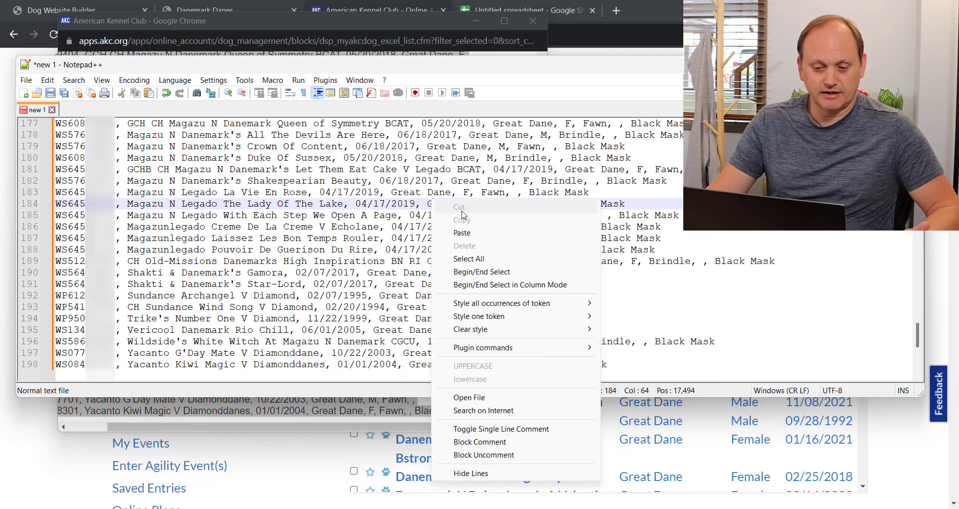
mouse_move(919, 345)
mouse_down()
mouse_move(918, 360)
mouse_move(918, 351)
mouse_up()
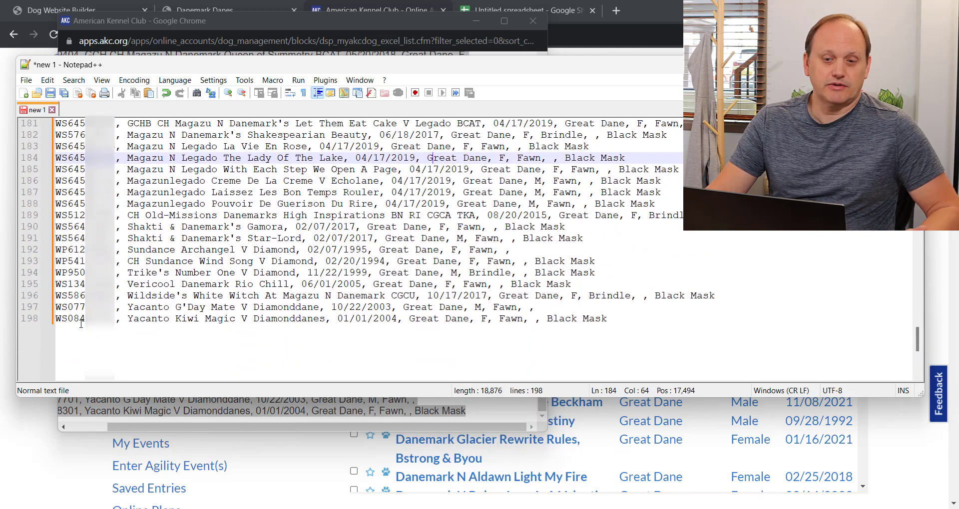
drag(918, 340, 918, 123)
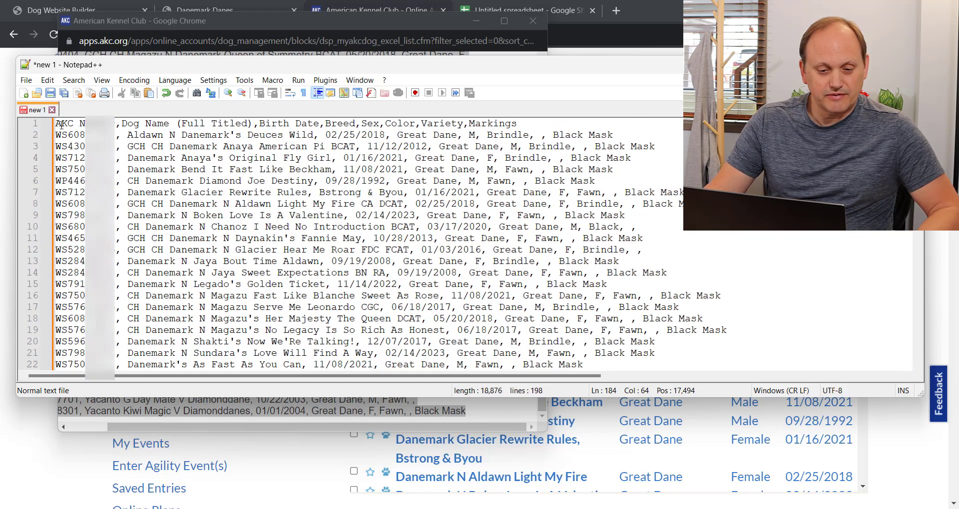
- Examine the pasted column headers, the titles within the dog names, and the first few dog records
drag(58, 123, 253, 123)
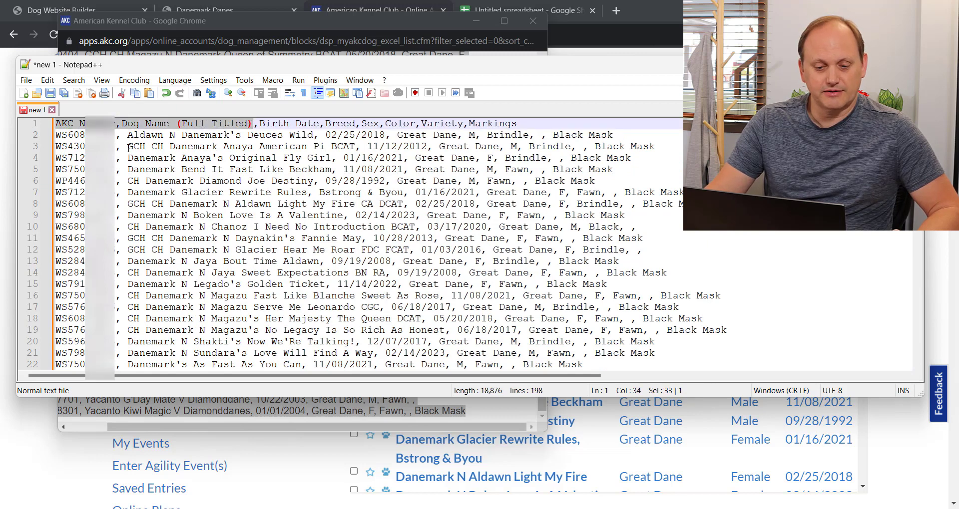
drag(128, 146, 171, 148)
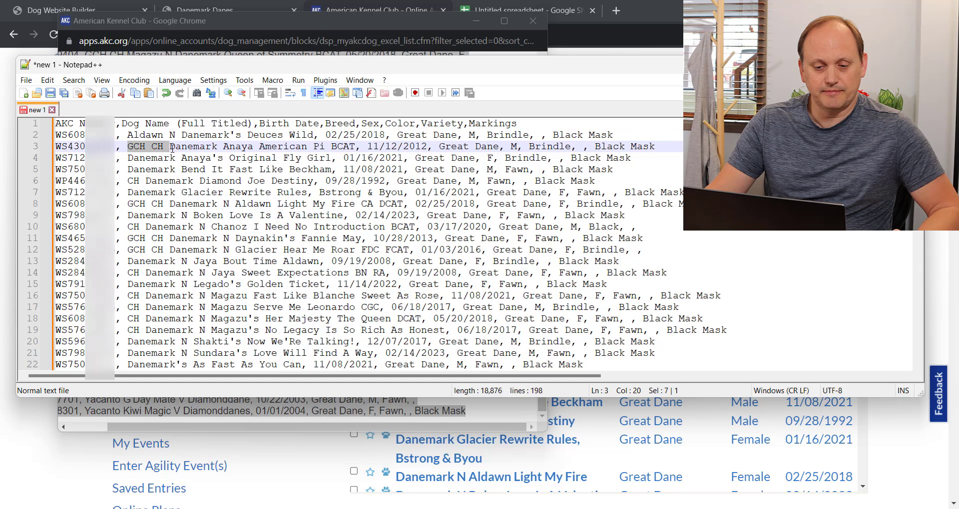
click(283, 135)
drag(258, 123, 351, 126)
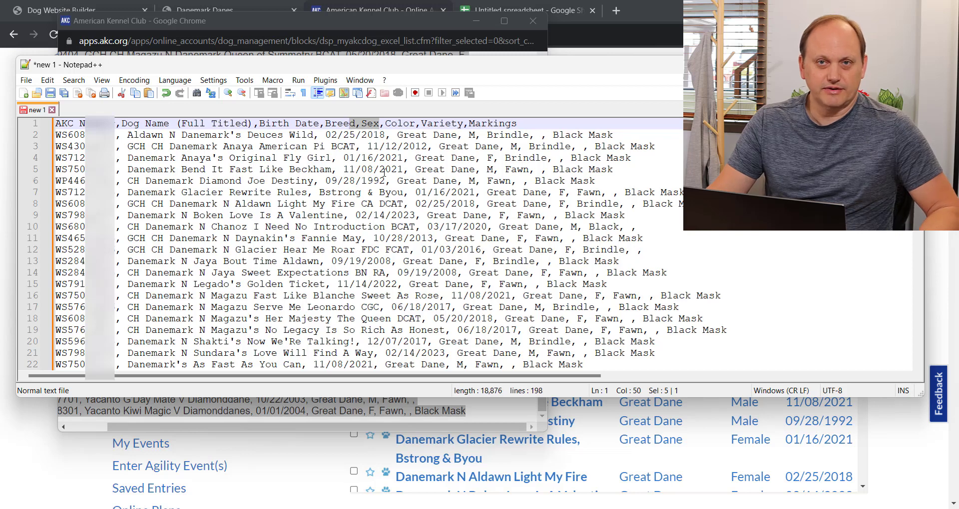
click(140, 147)
drag(56, 135, 643, 185)
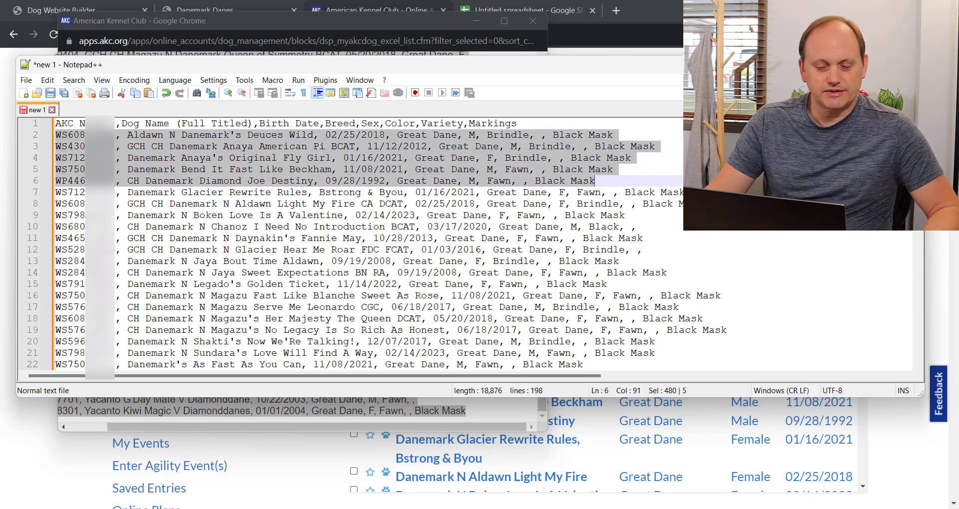
click(644, 170)
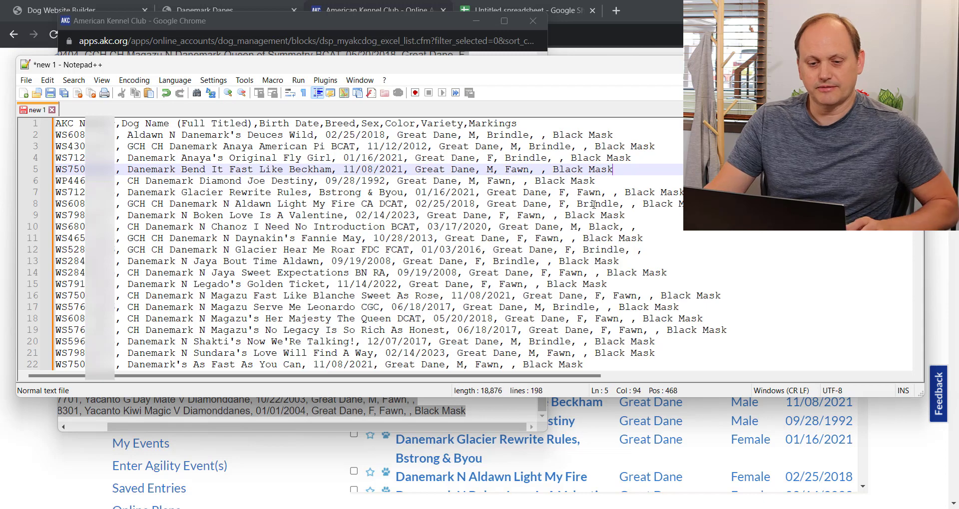
- Save the pasted dog records in Downloads as a normal text file named Dogs_2023-09-22, and close Notepad++
click(51, 93)
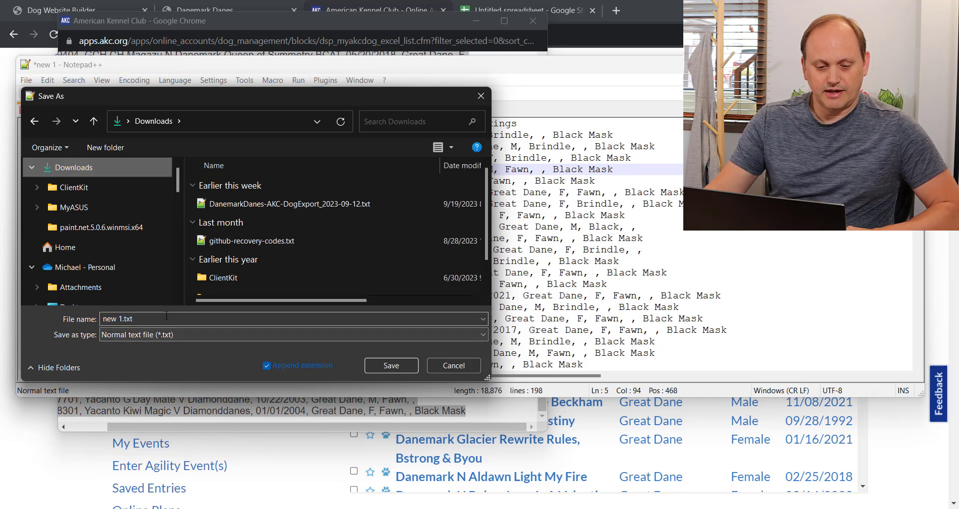
text(Dogs_2023-09-22)
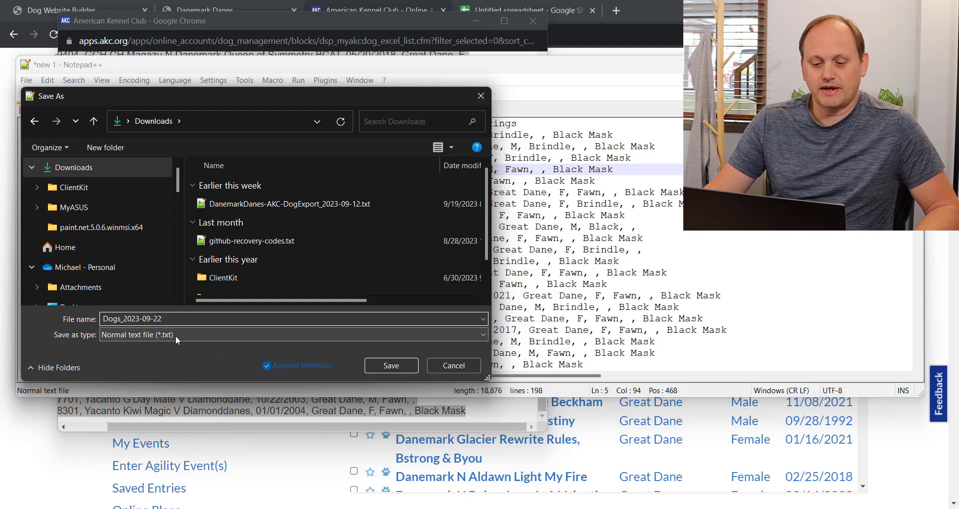
click(391, 365)
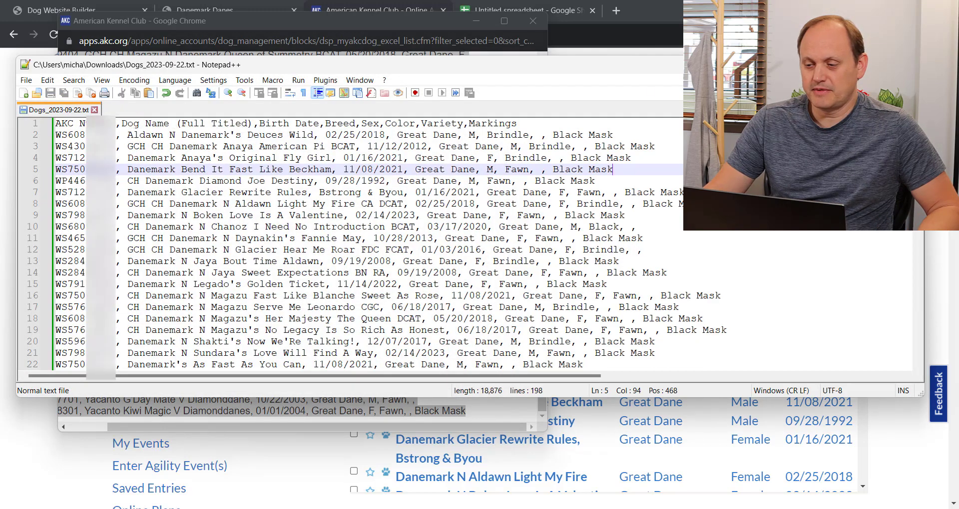
click(910, 65)
- Close the dog report pop-up window to return to the Manage Dogs page
click(378, 137)
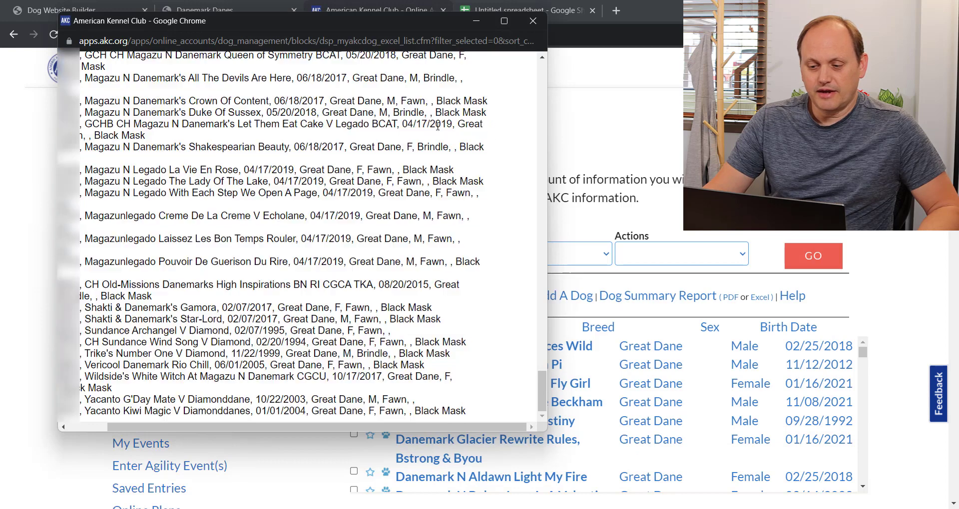
scroll(491, 137, up, 5)
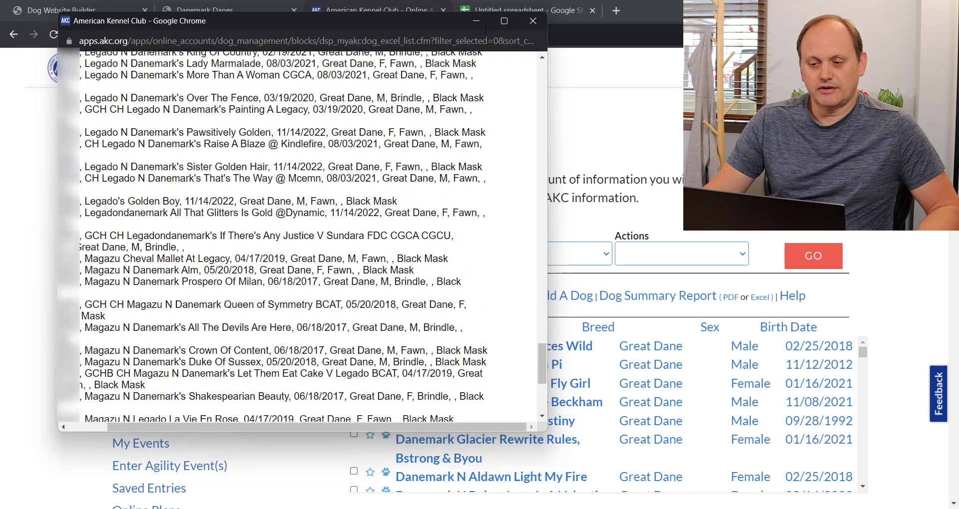
click(533, 20)
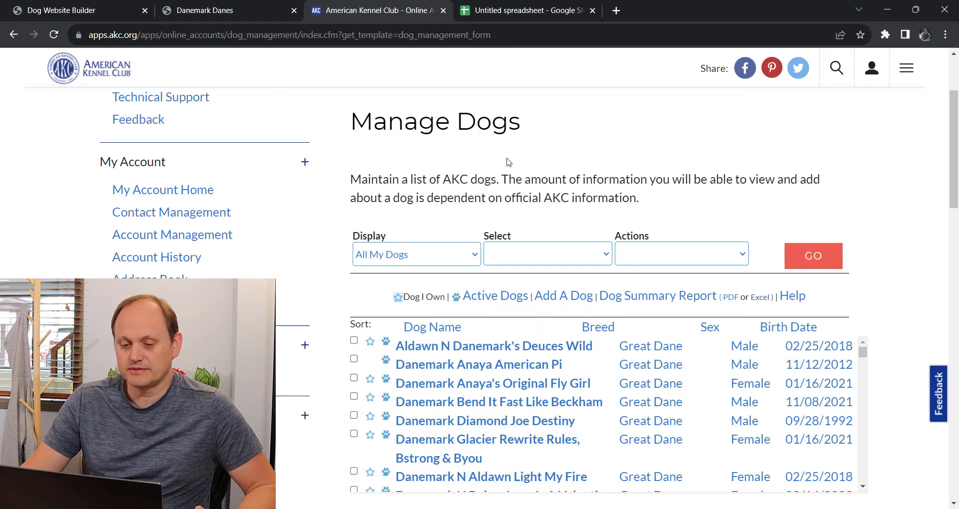
- Go to the My AKC account page, open the Breeder Toolkit, and open its Manage Litters tool
scroll(480, 174, up, 3)
mouse_move(724, 70)
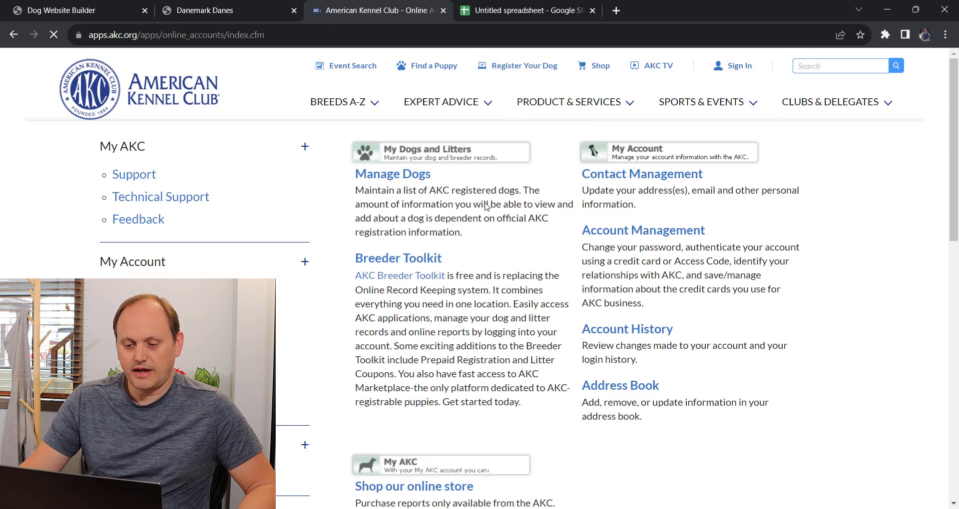
click(405, 263)
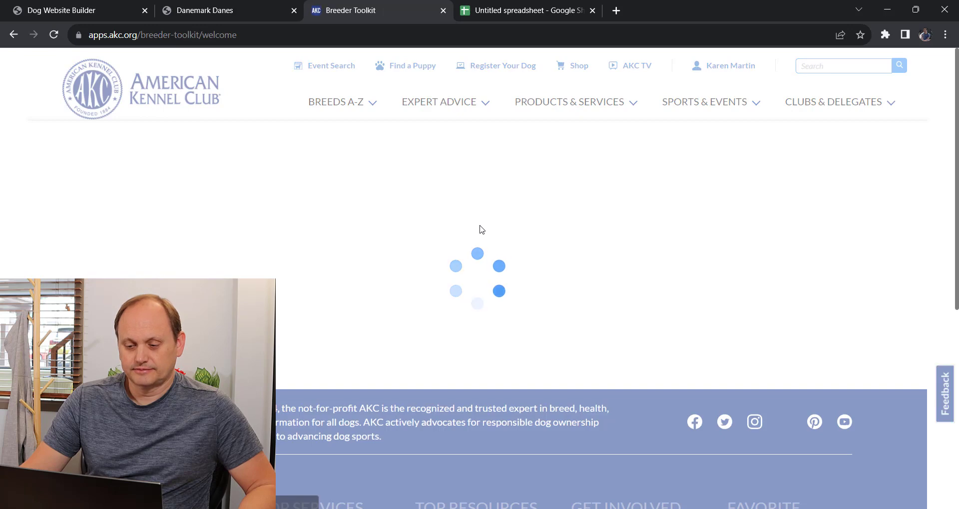
scroll(466, 237, down, 2)
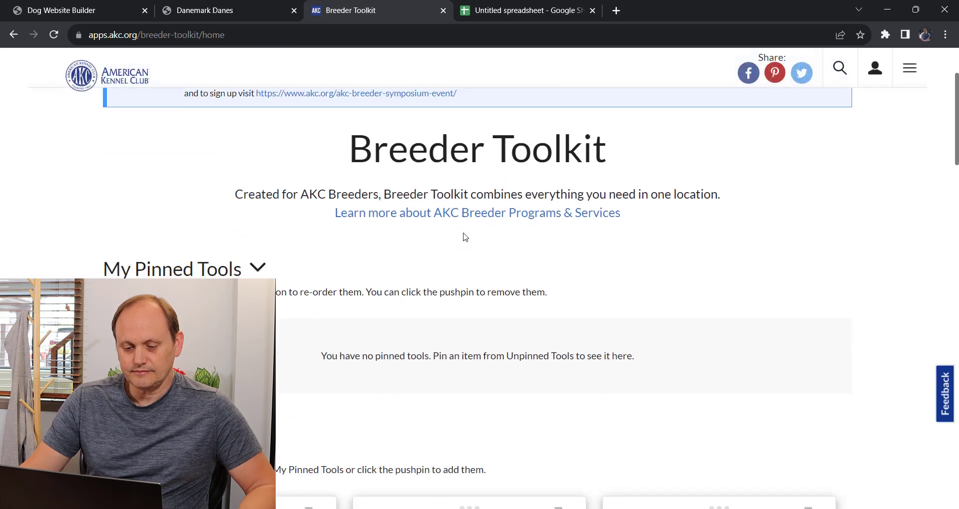
scroll(466, 238, down, 5)
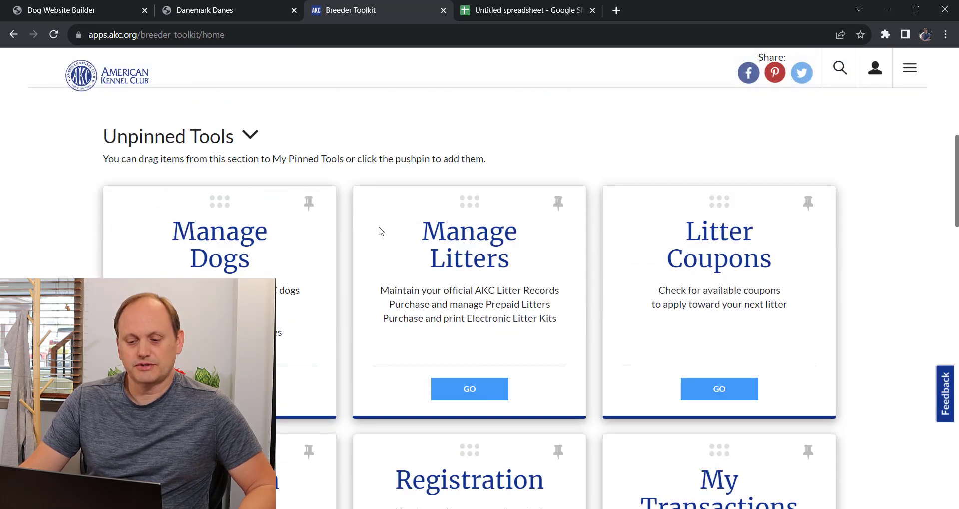
click(470, 393)
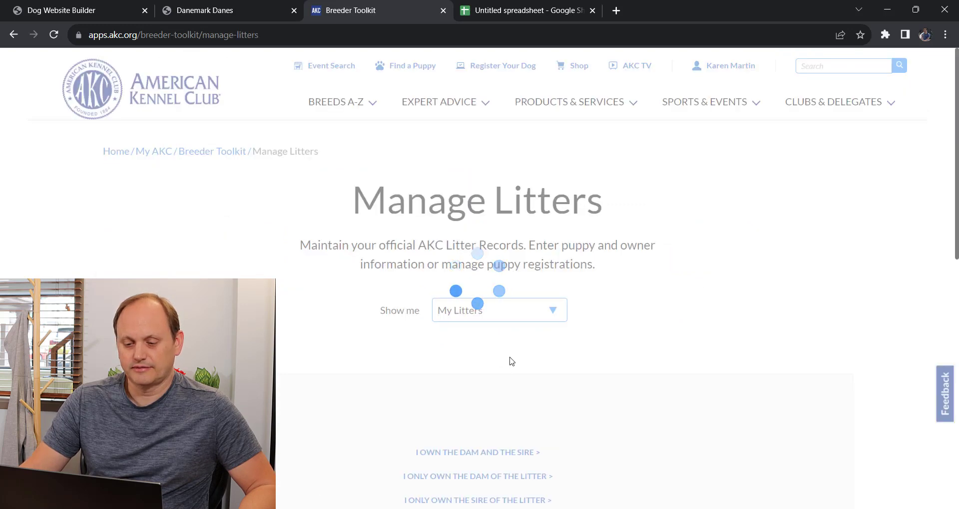
- Set the My Litters table to show 80 rows per page
scroll(448, 258, down, 3)
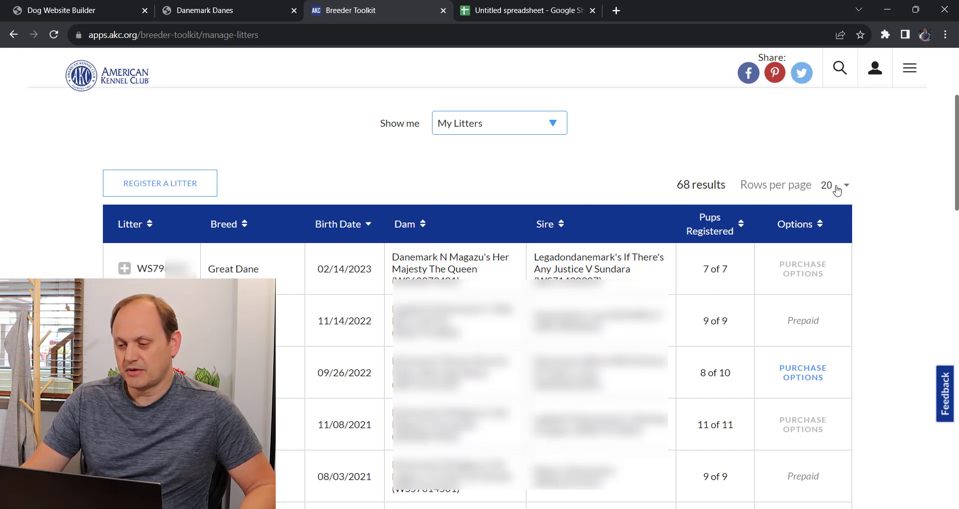
scroll(844, 209, down, 20)
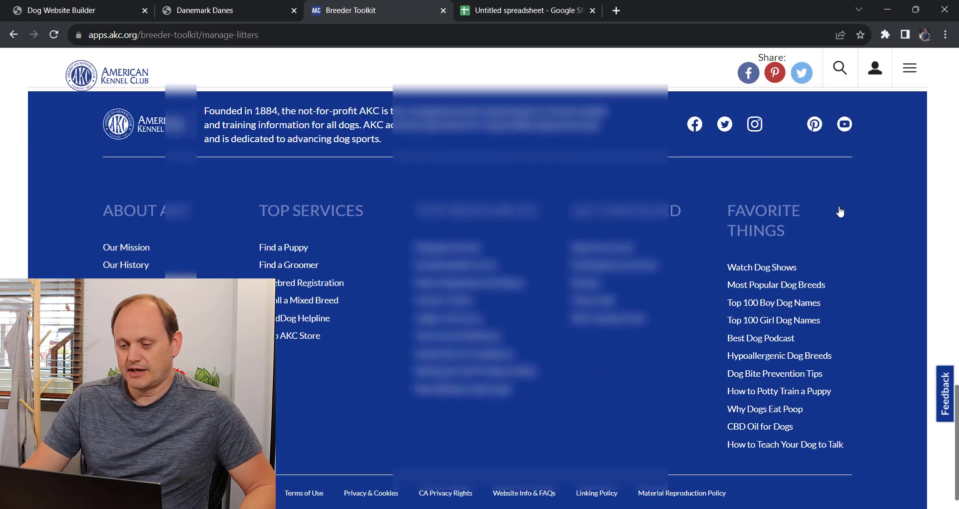
scroll(840, 212, up, 9)
scroll(274, 143, up, 12)
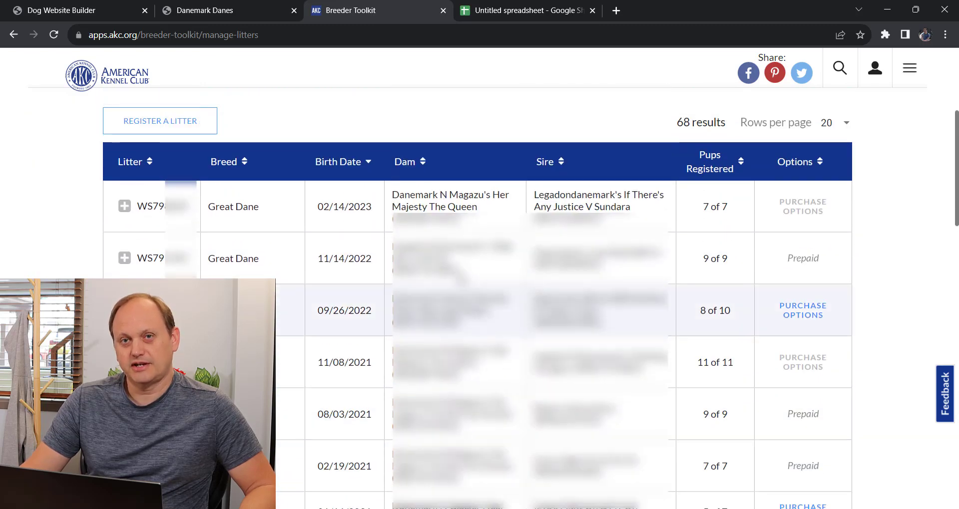
scroll(802, 307, up, 4)
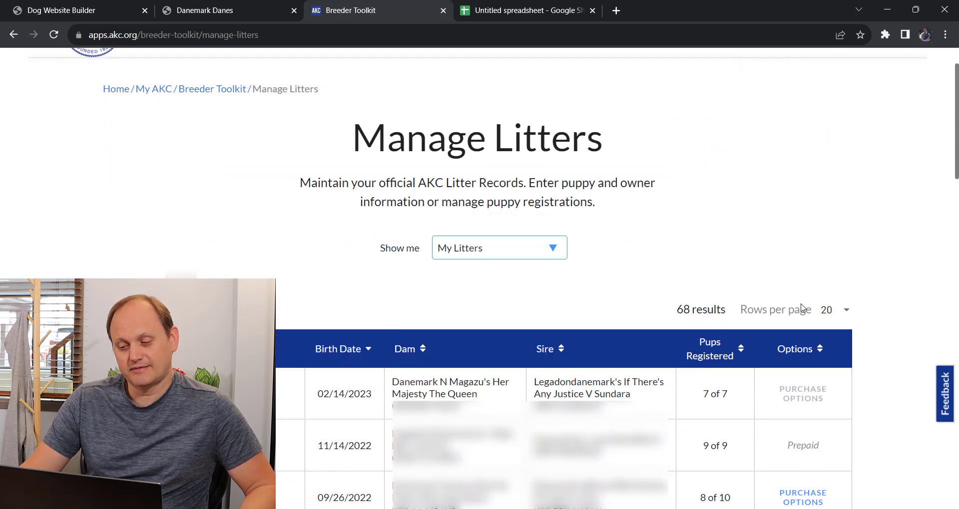
click(826, 312)
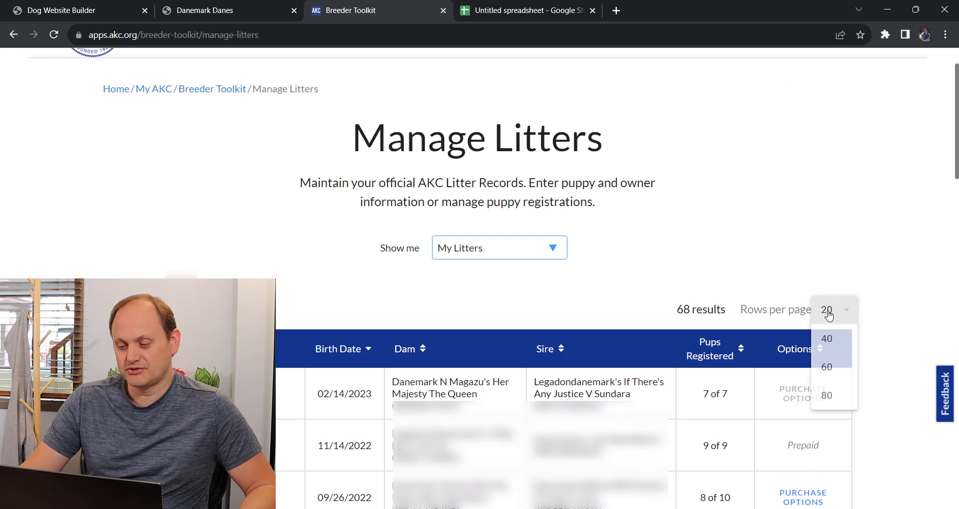
click(833, 401)
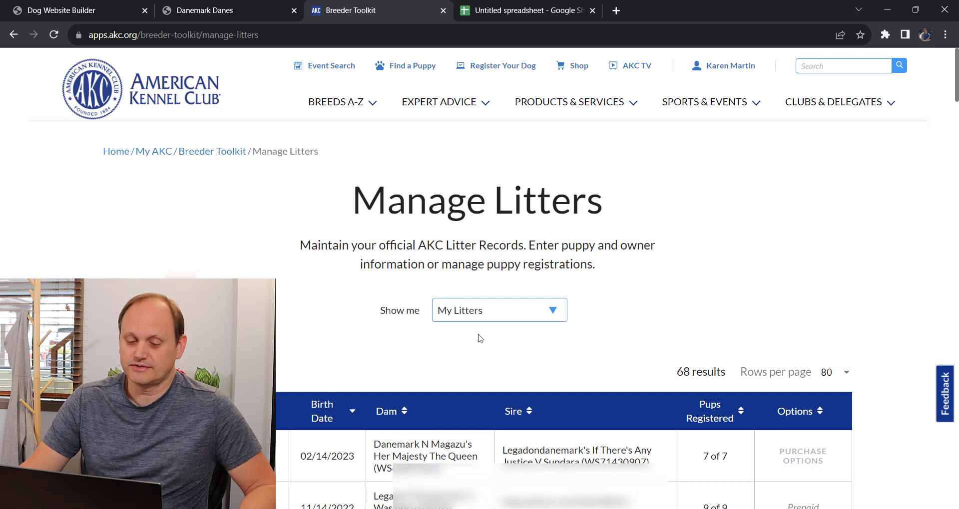
- Copy the whole litters table from the Litter column header through the last litter row
scroll(378, 352, down, 3)
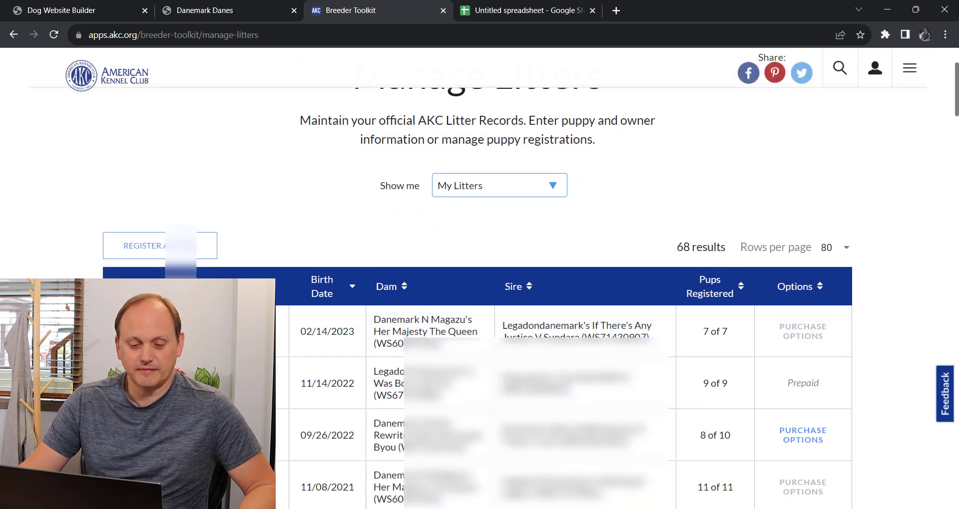
scroll(332, 239, down, 3)
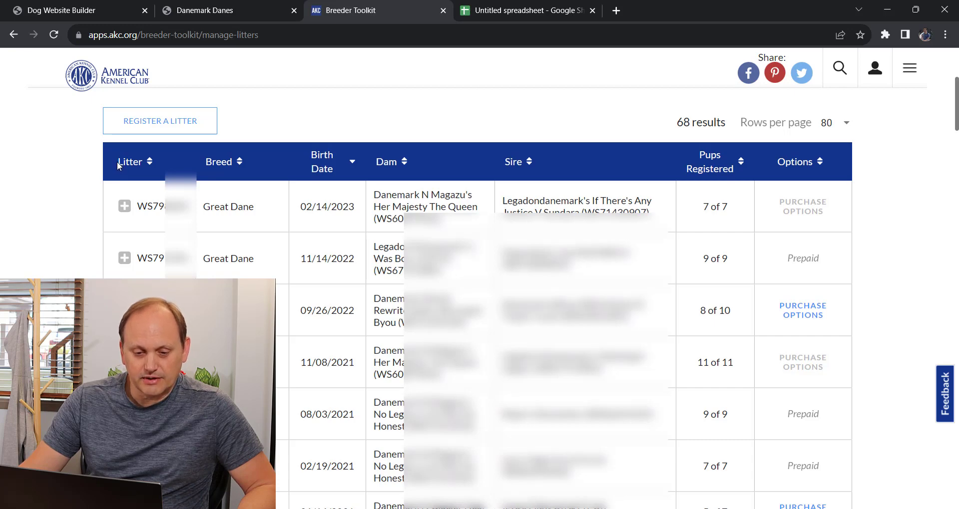
drag(120, 162, 772, 473)
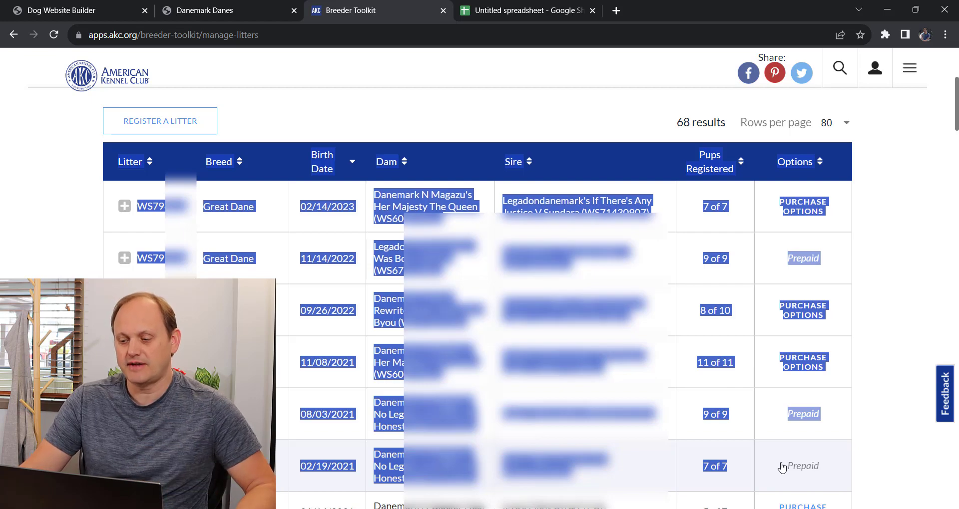
drag(784, 502, 827, 370)
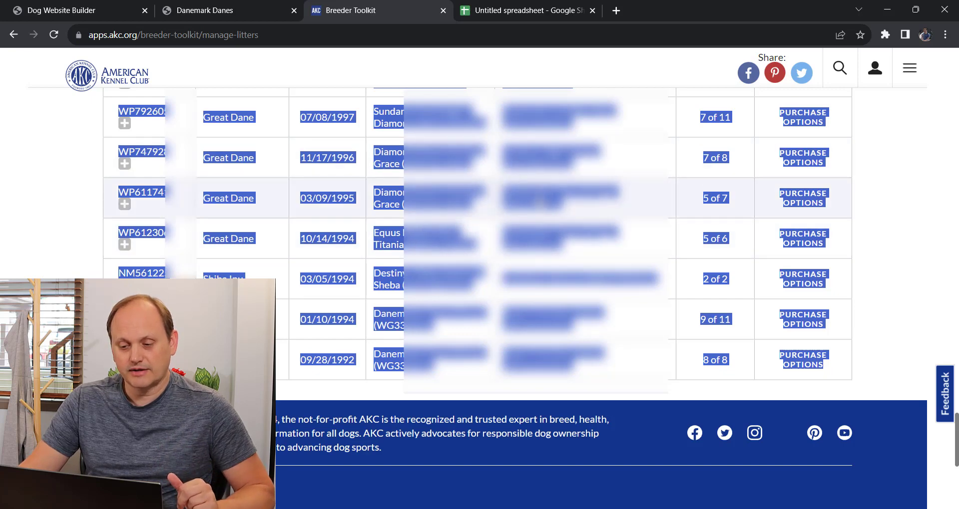
right_click(539, 197)
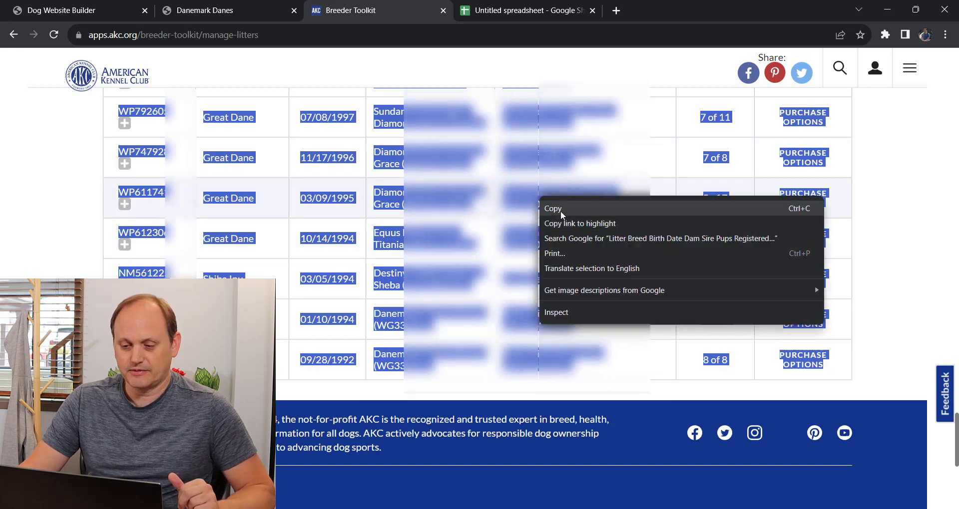
click(559, 208)
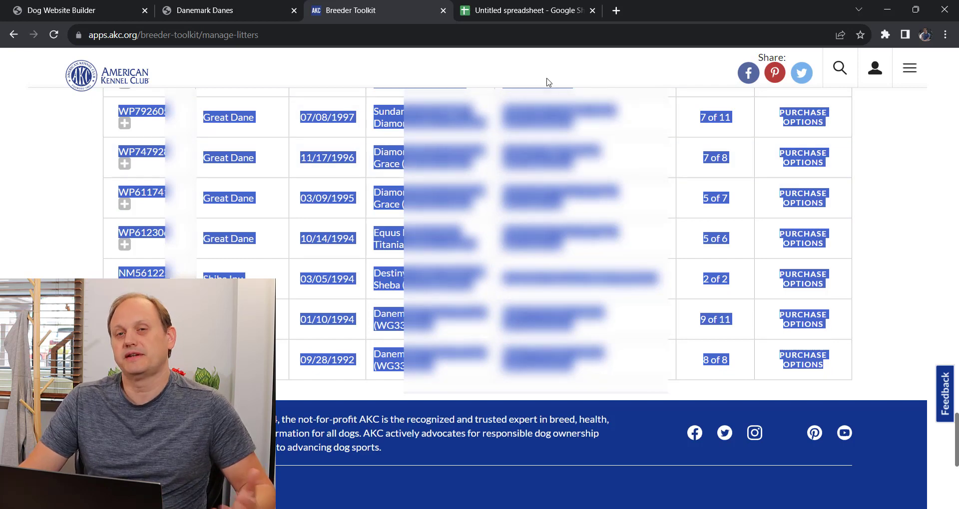
- Switch to the untitled Google Sheets spreadsheet and paste the copied litters table starting at cell A1
click(518, 11)
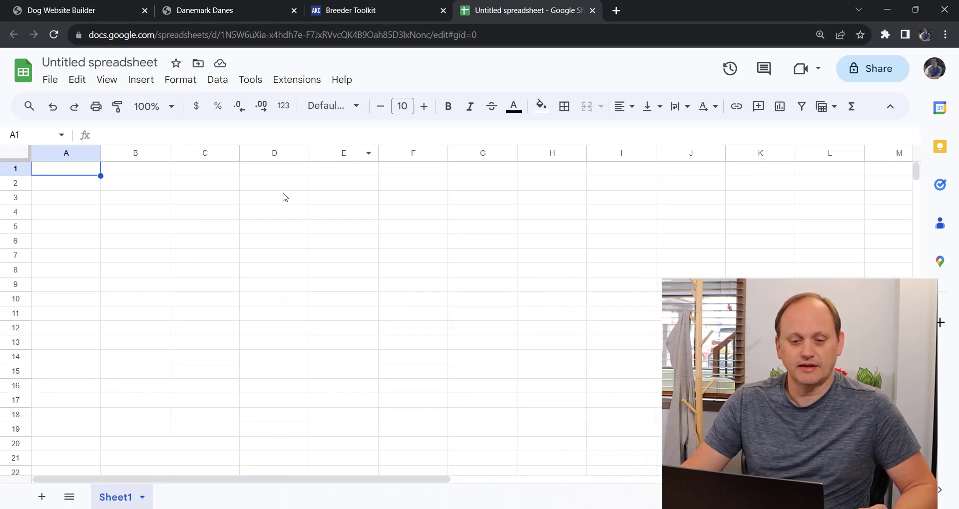
right_click(66, 174)
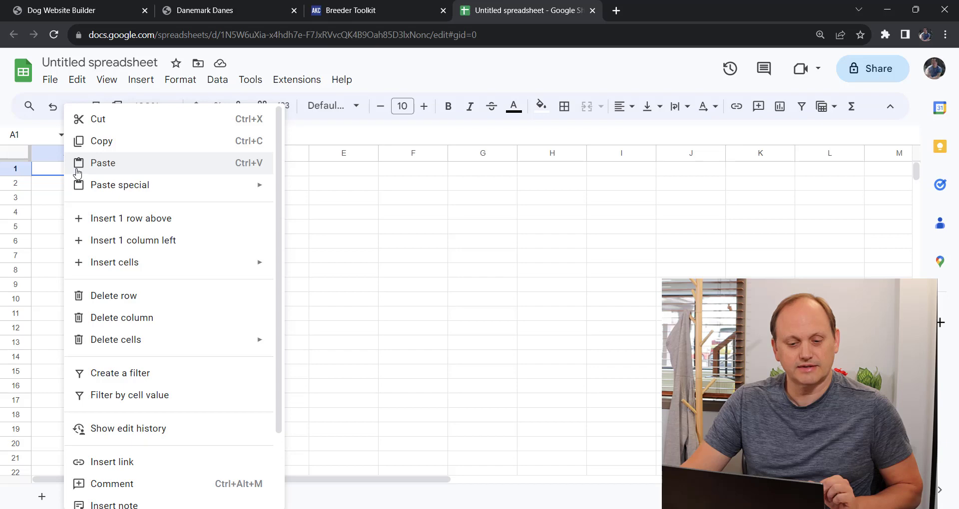
click(110, 169)
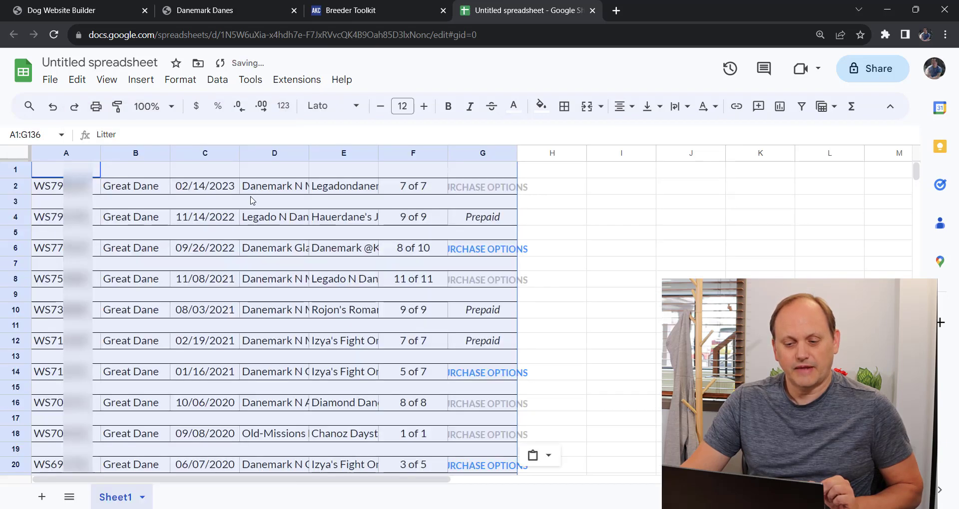
scroll(299, 249, down, 8)
scroll(323, 278, up, 2)
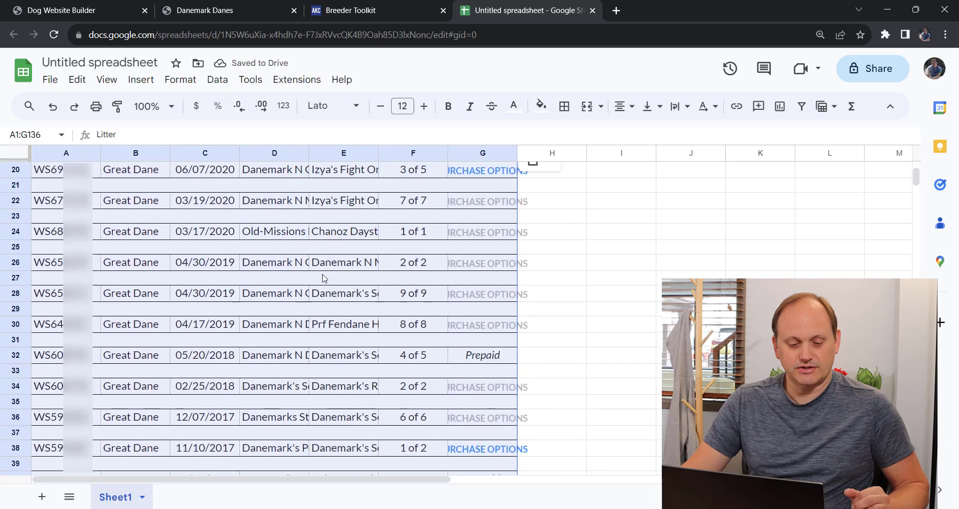
scroll(324, 279, up, 6)
- Clear the formatting of the entire sheet so the pasted litter data uses plain default text
click(138, 174)
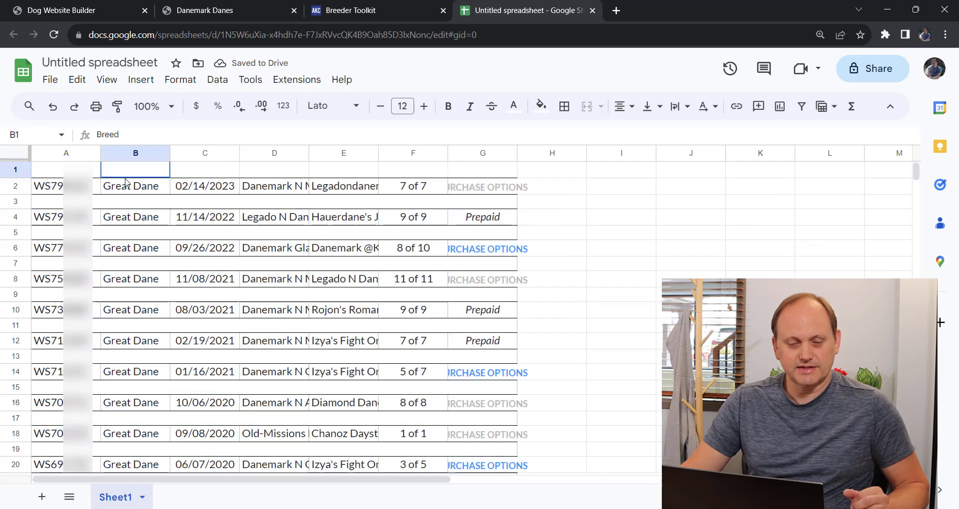
key(Left)
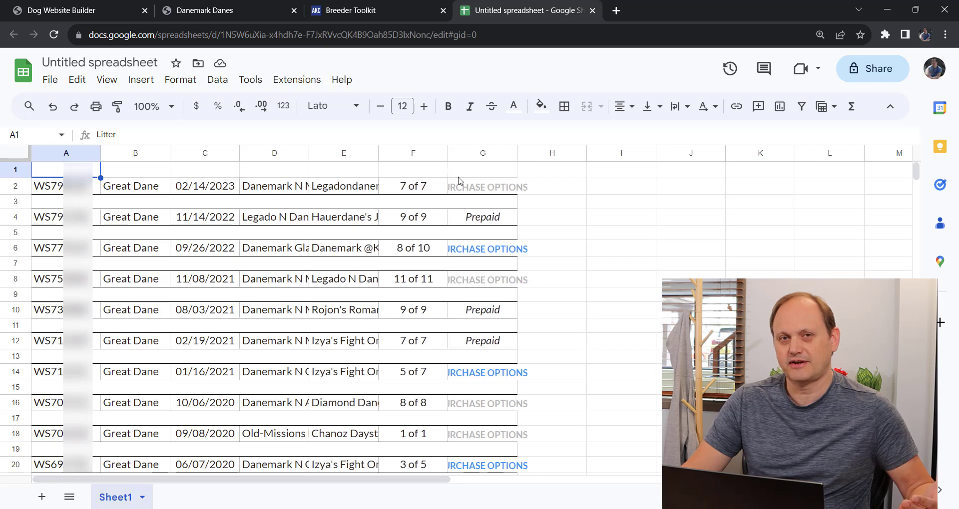
click(124, 177)
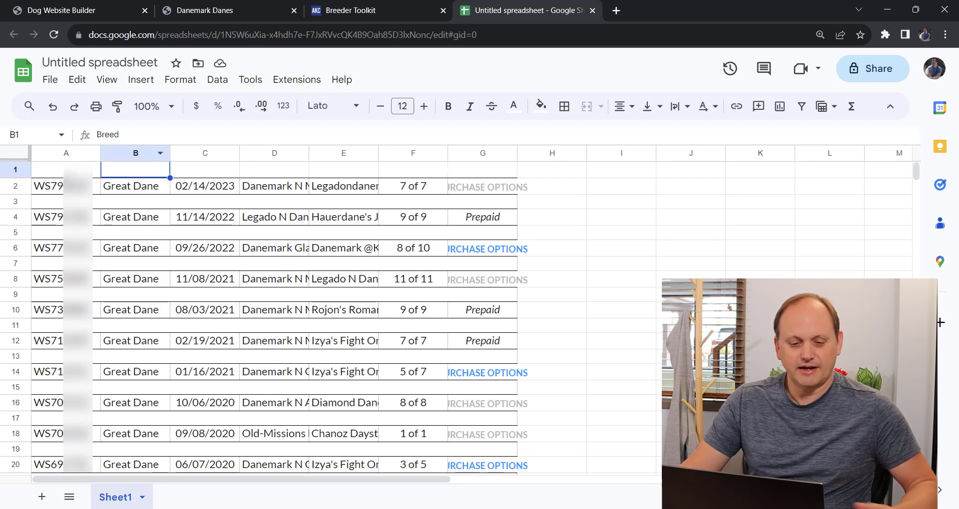
click(16, 158)
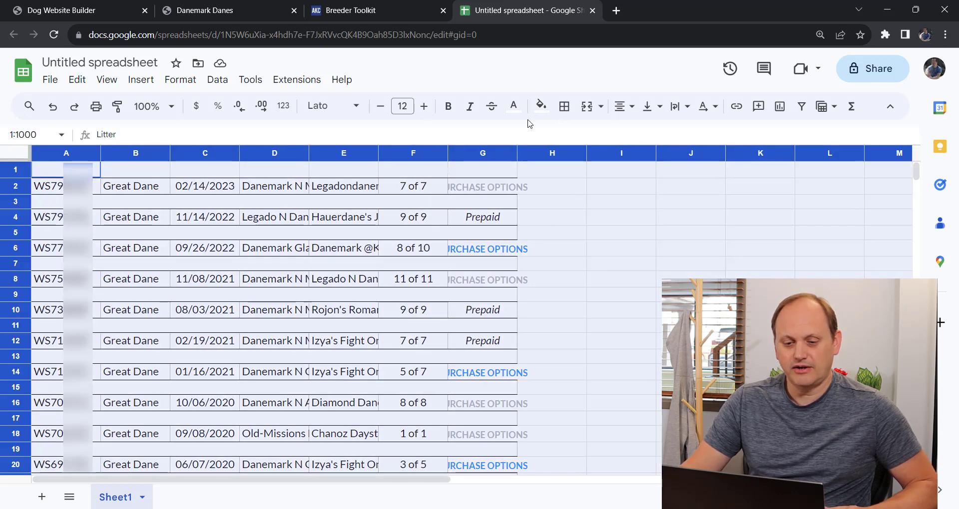
click(180, 79)
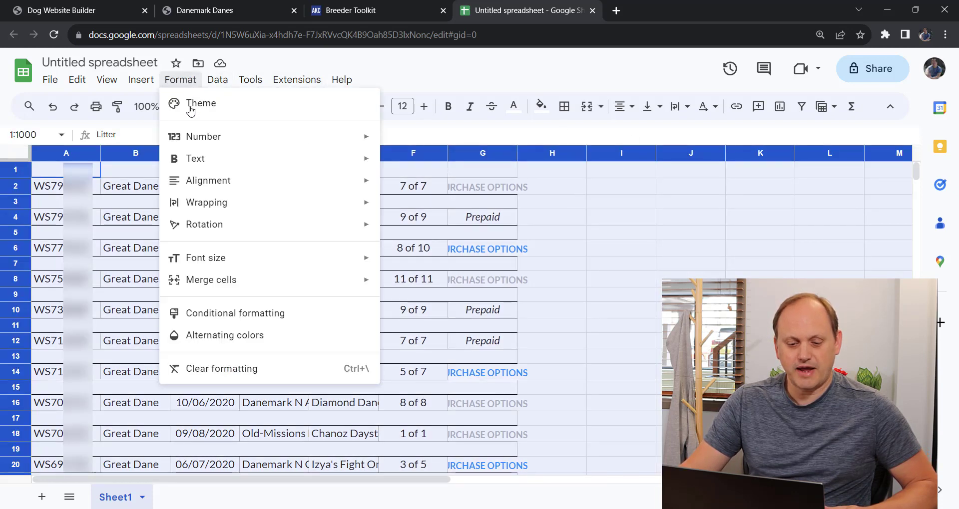
click(242, 370)
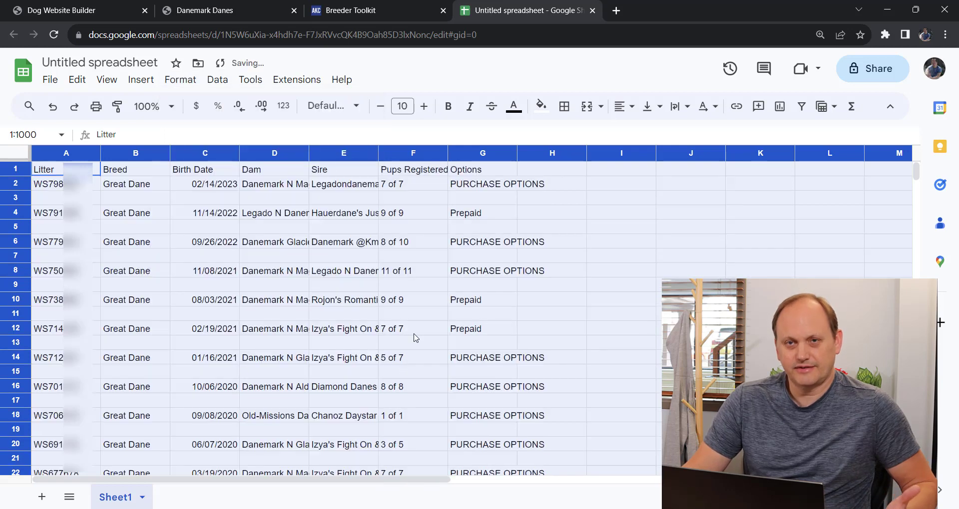
click(618, 254)
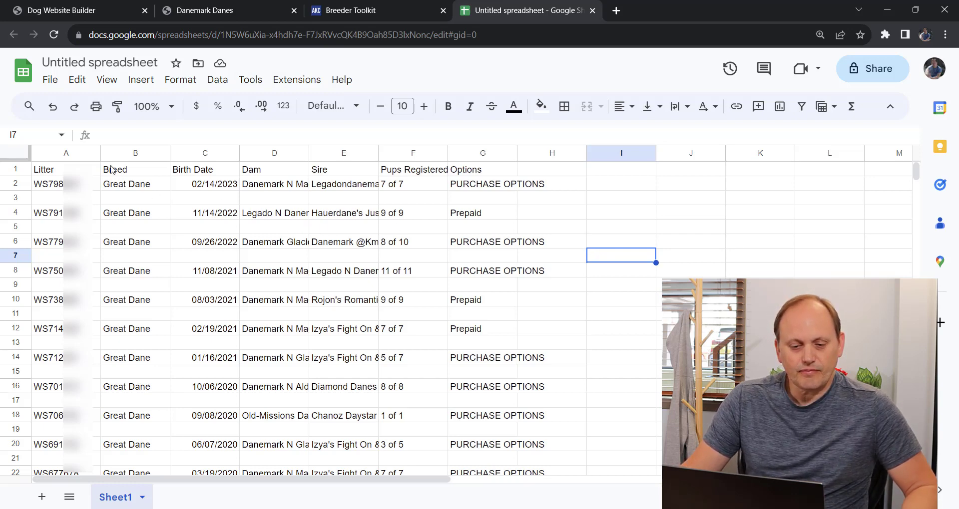
- Download the litters spreadsheet as a Comma Separated Values (.csv) file
click(54, 82)
mouse_move(172, 253)
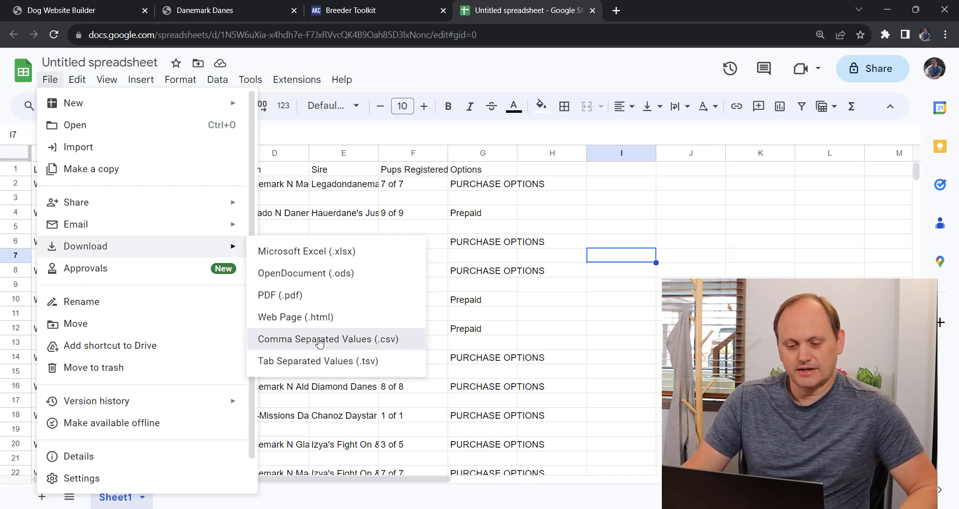
click(320, 340)
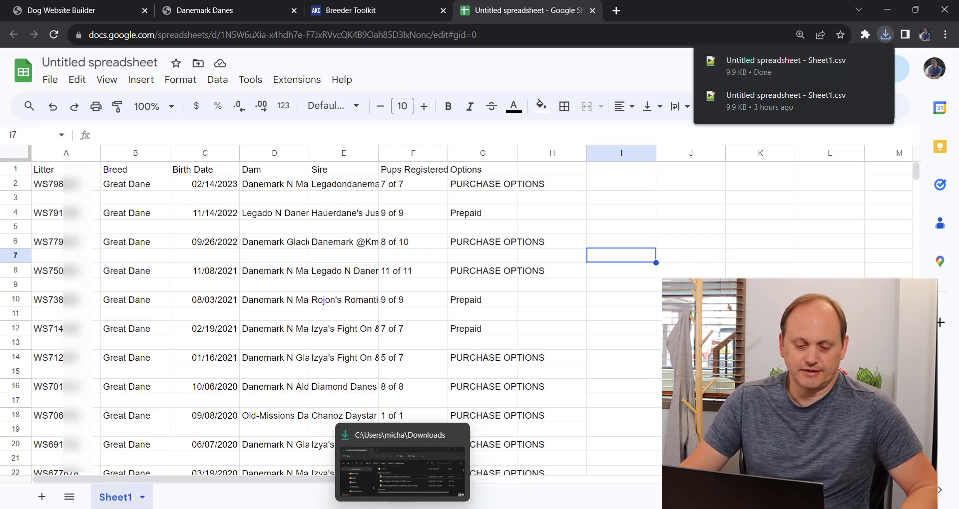
- Switch to the Downloads folder in File Explorer and rename the downloaded litters spreadsheet file as Litters_2023-09-23.csv
click(402, 508)
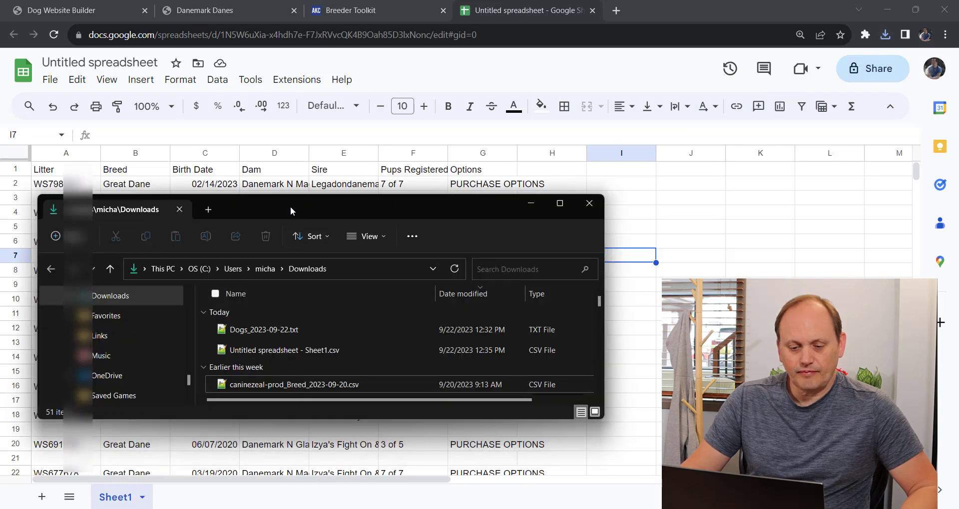
drag(289, 206, 380, 130)
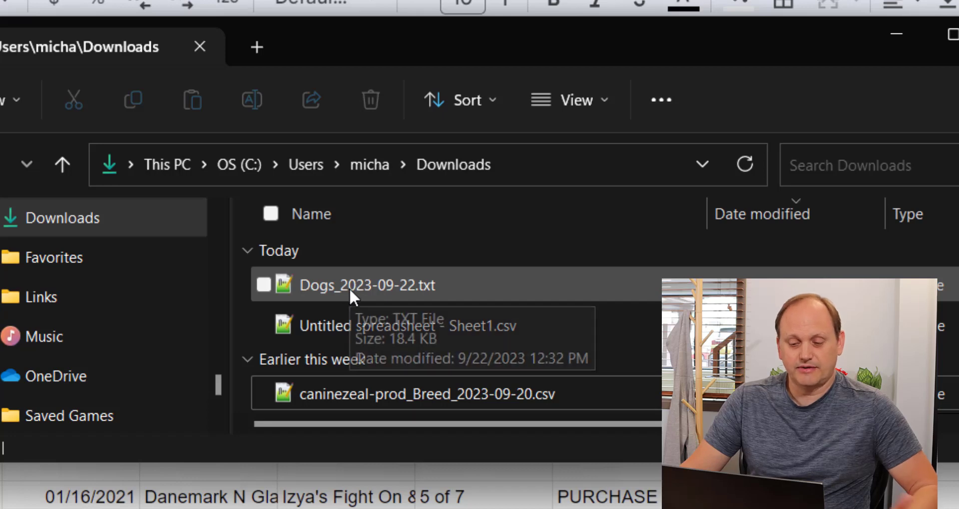
click(346, 328)
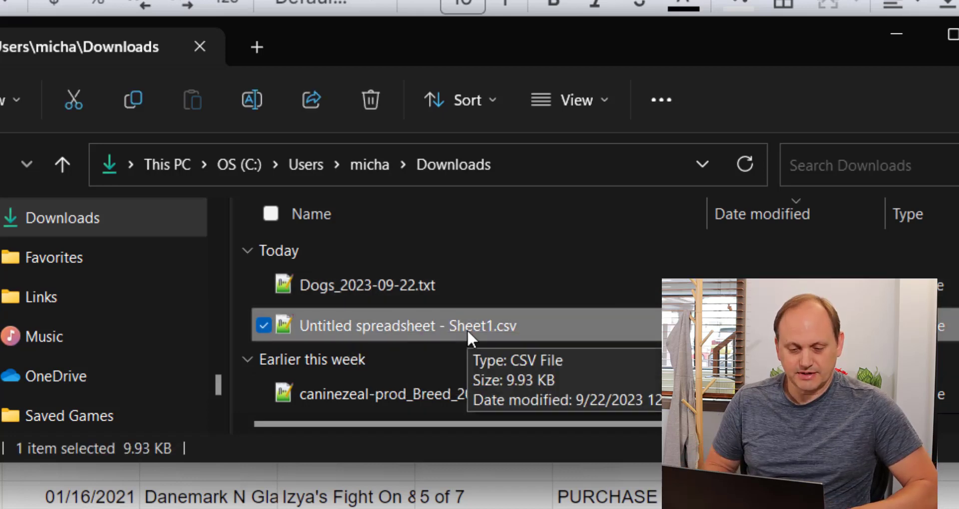
key(F2)
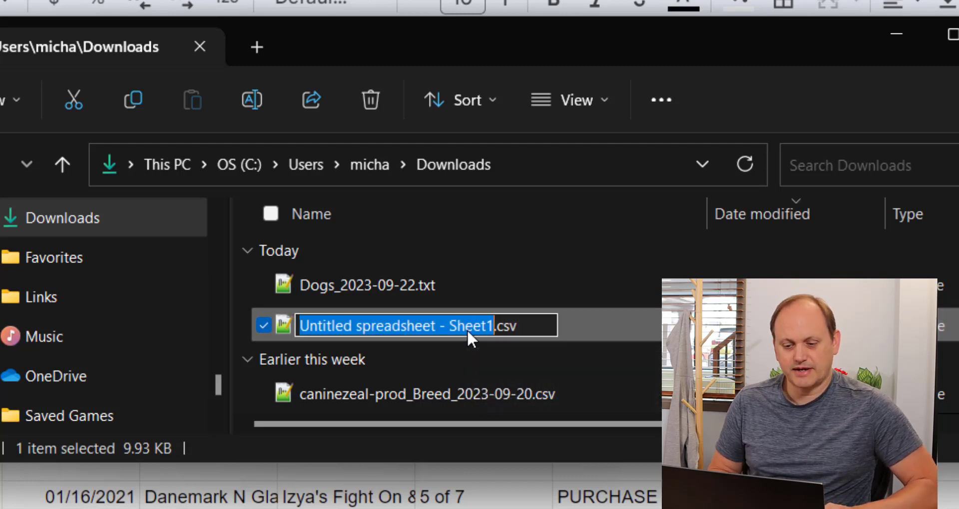
text(Litte)
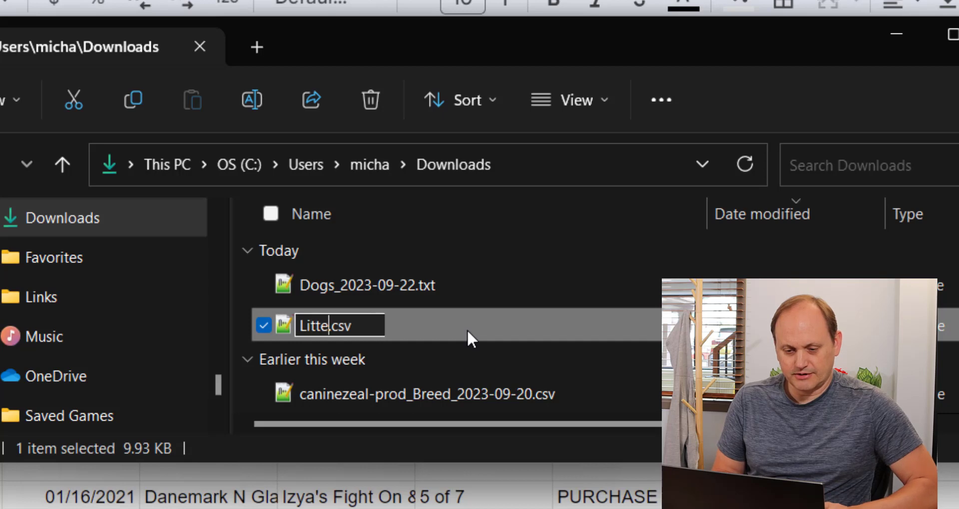
text(rs_2023)
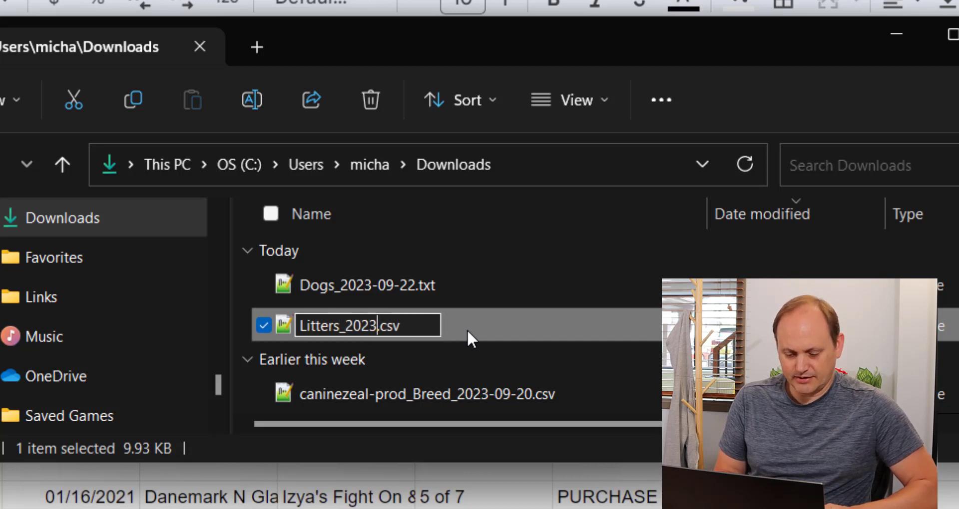
text(-09-23)
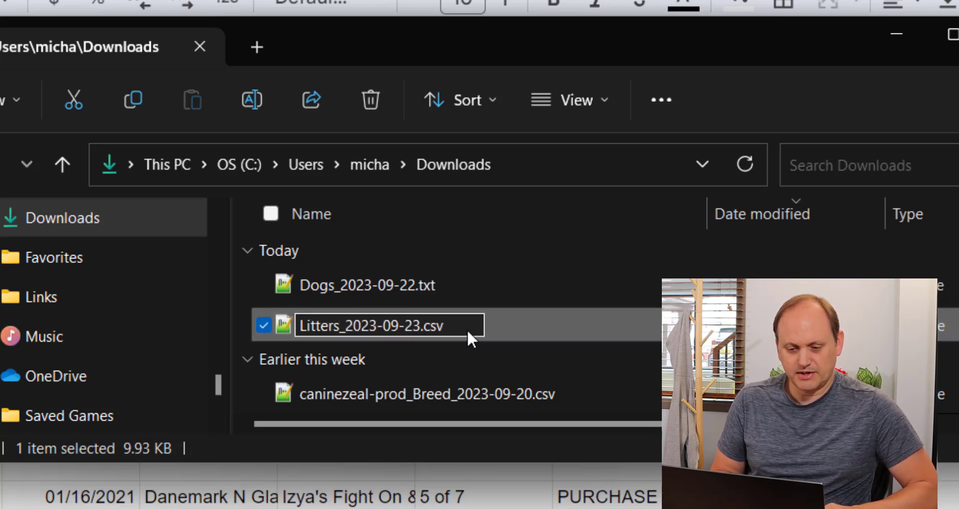
key(Return)
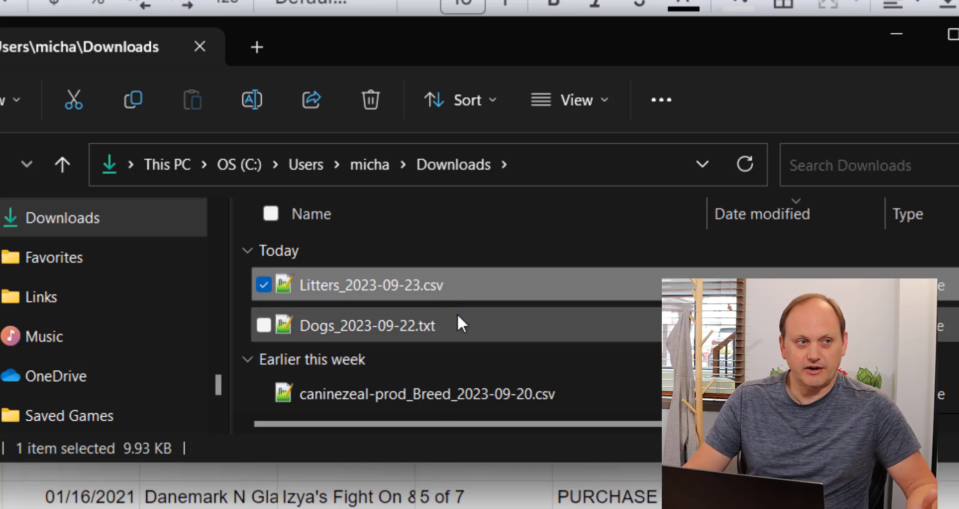
mouse_move(457, 318)
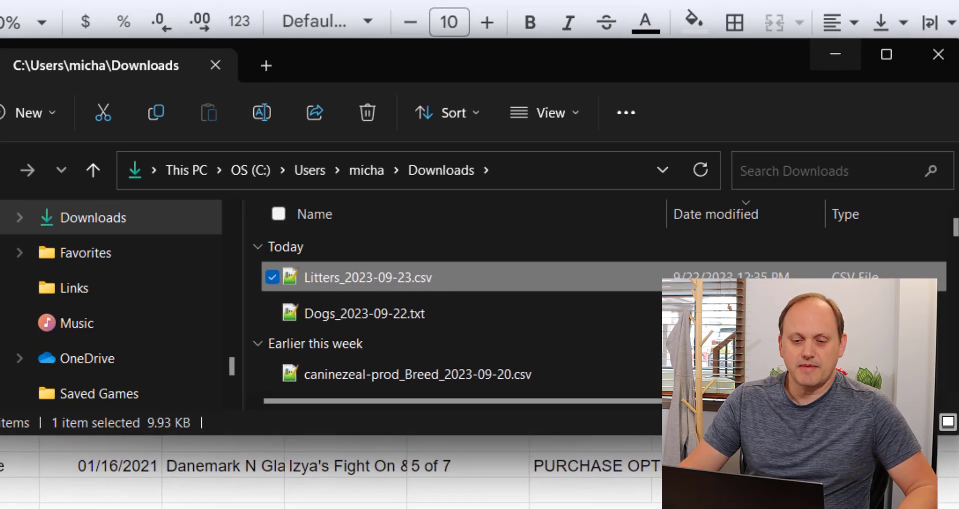
- Close the folder view, switch to the Canine Zeal kennel page, and add Litters_2023-09-23.csv to the dogs and litters import
click(897, 33)
click(181, 2)
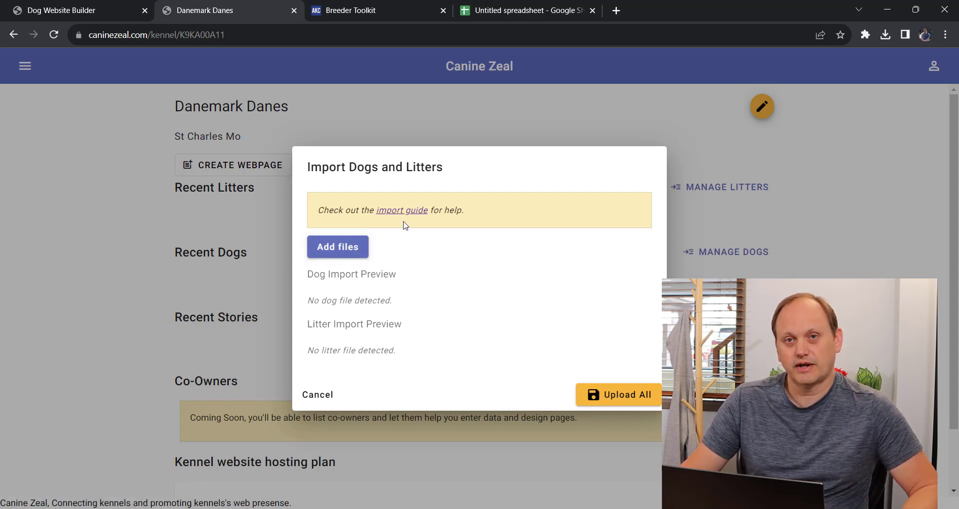
click(334, 250)
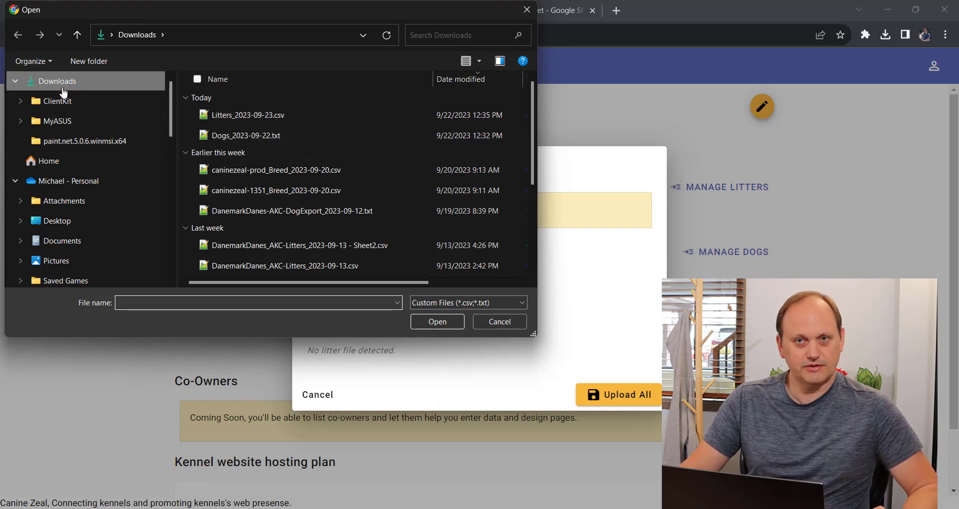
click(253, 117)
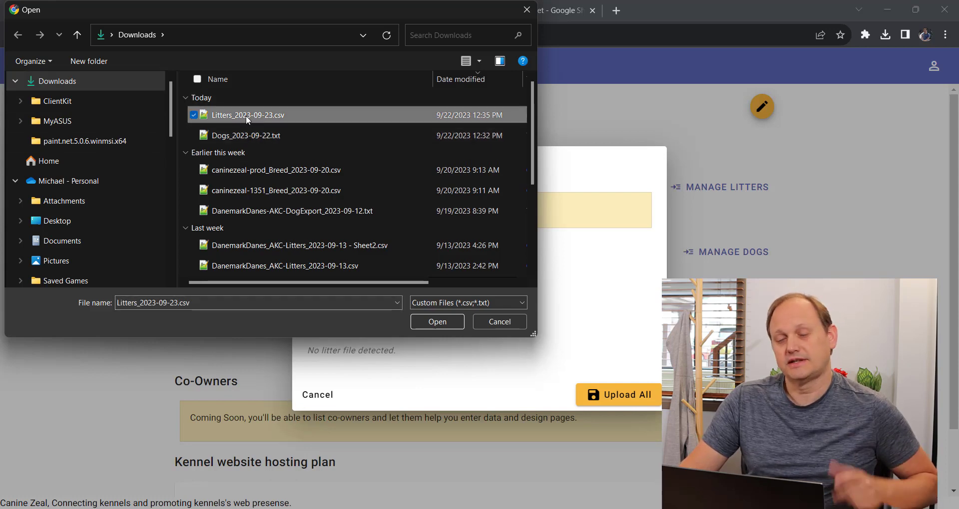
ctrl+click(260, 136)
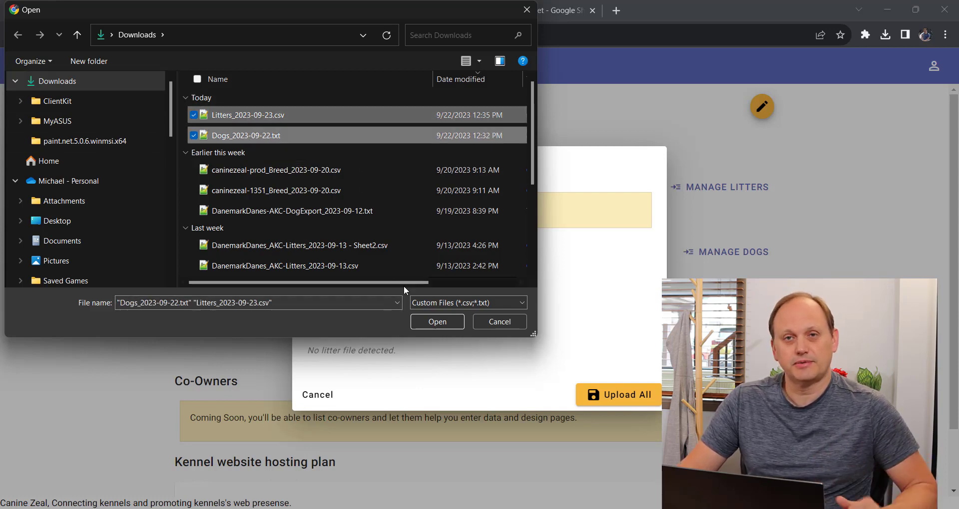
click(236, 116)
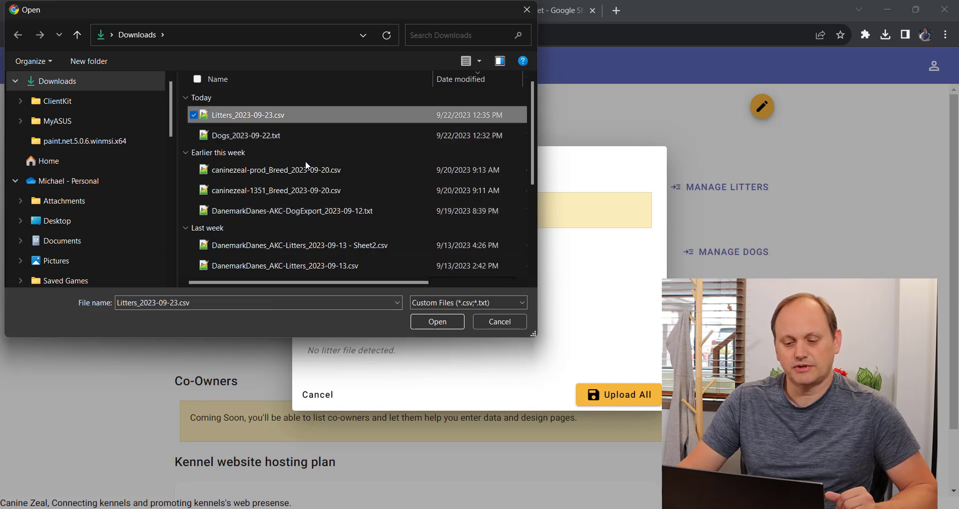
click(436, 322)
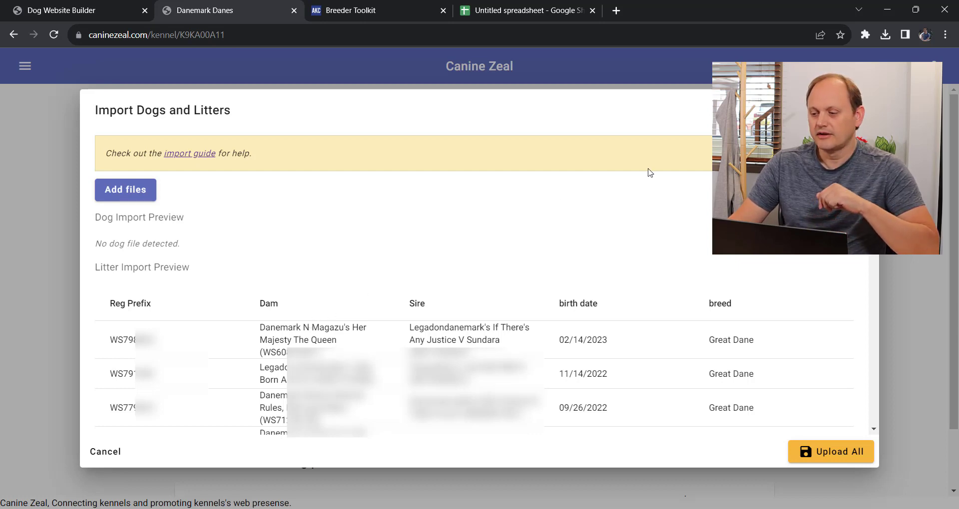
- Check the dam and sire entries in the litter import preview and add Dogs_2023-09-22.txt to the import
drag(96, 217, 189, 234)
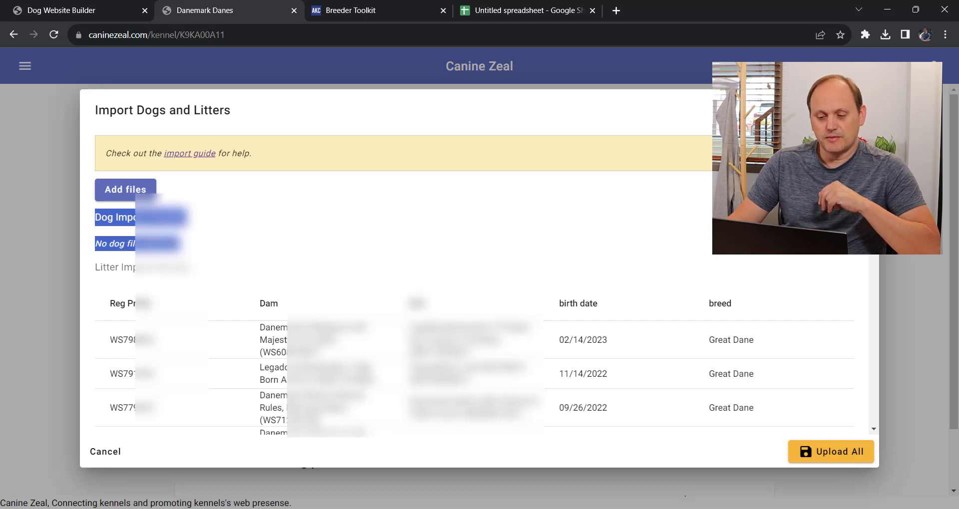
scroll(166, 190, down, 3)
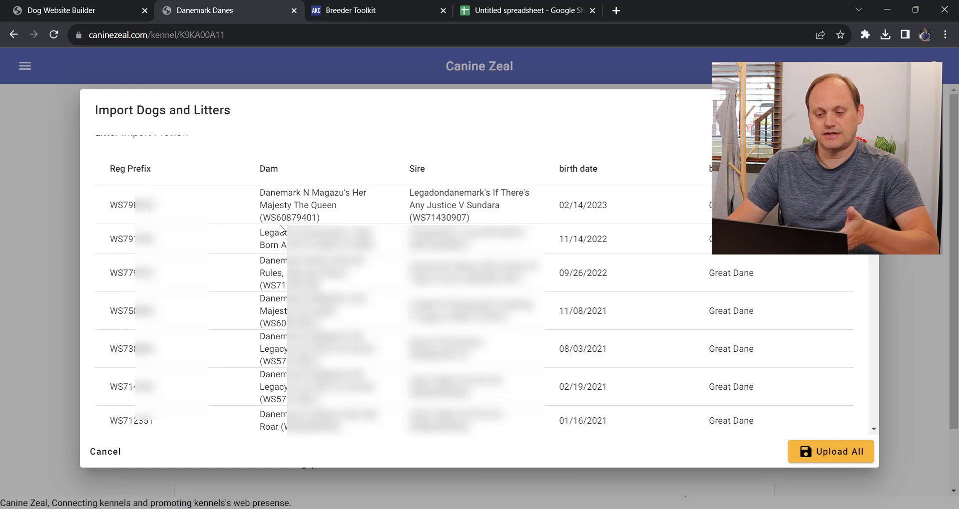
drag(471, 219, 407, 220)
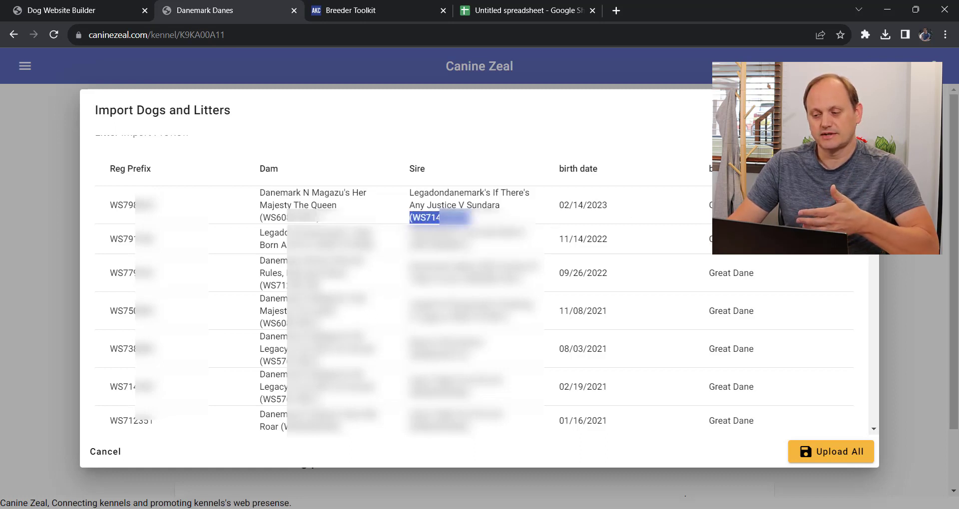
scroll(724, 219, down, 2)
drag(873, 235, 902, 147)
click(134, 191)
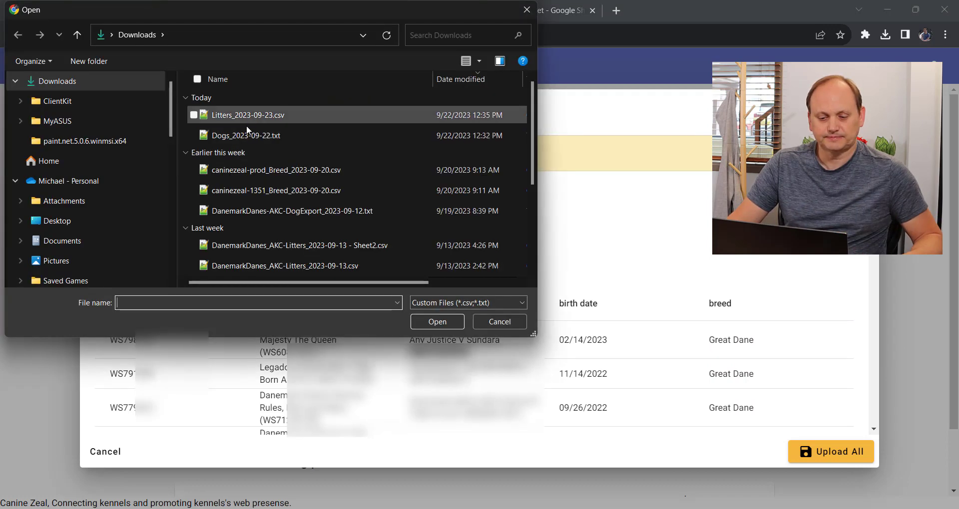
click(244, 136)
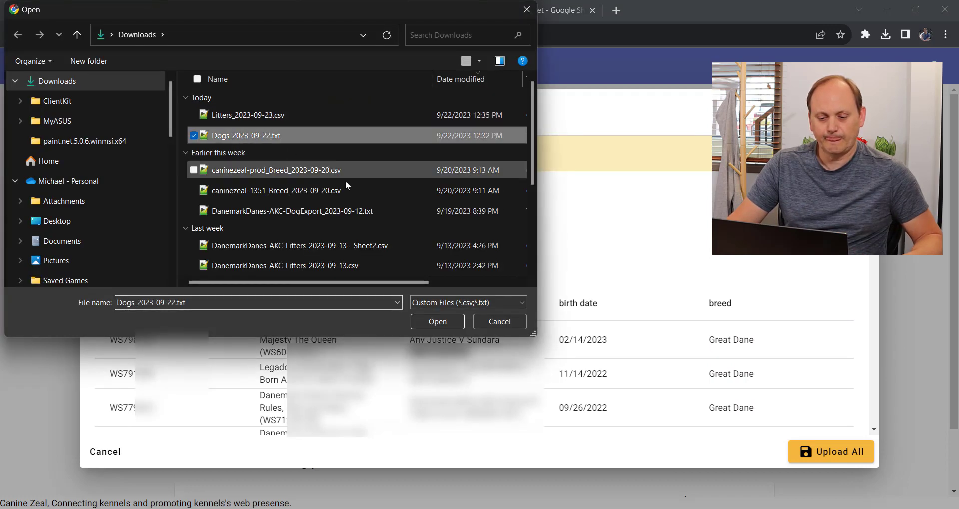
click(437, 322)
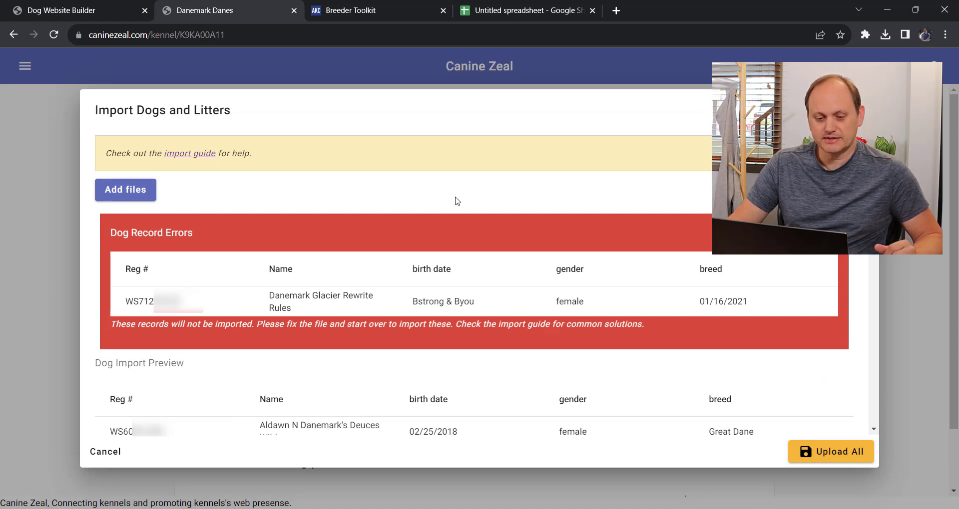
- Review the dog import preview rows and examine the listed dog record errors
scroll(455, 200, down, 1)
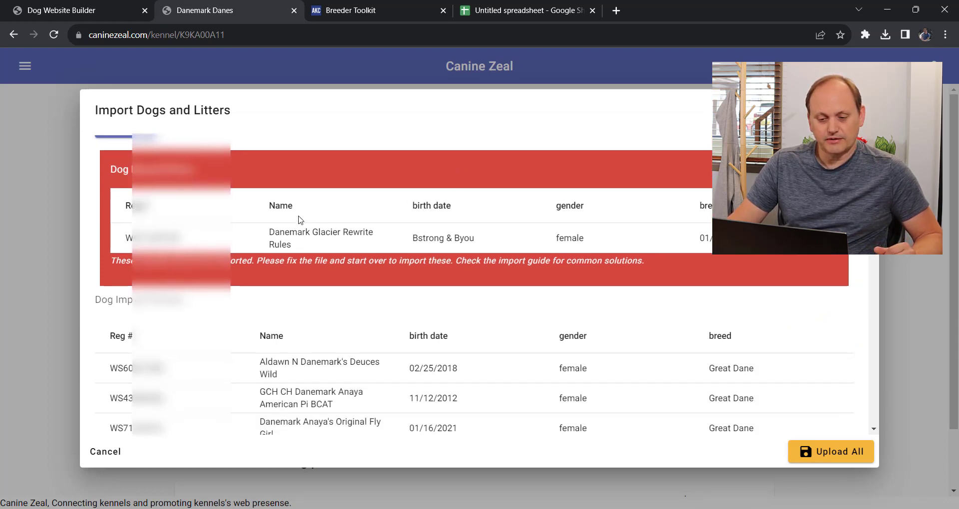
scroll(300, 218, up, 2)
scroll(381, 280, down, 2)
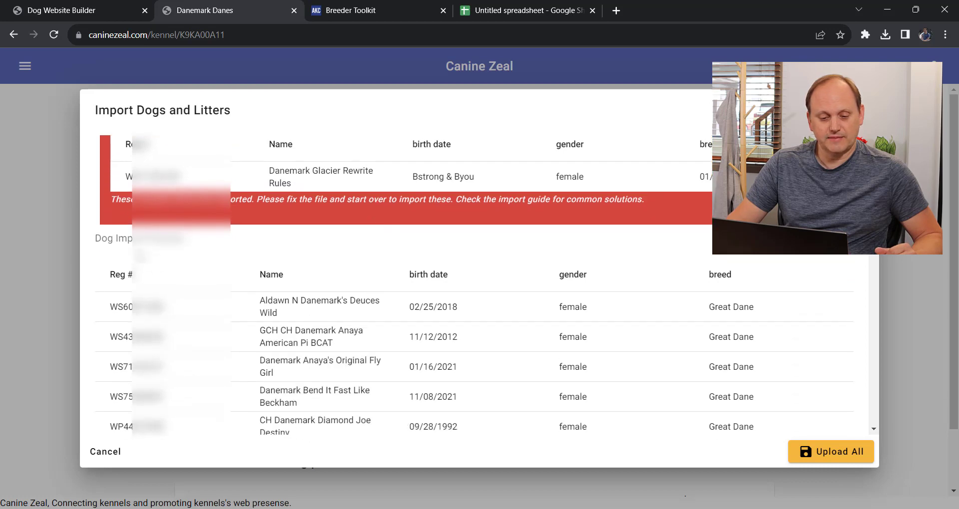
scroll(249, 248, down, 2)
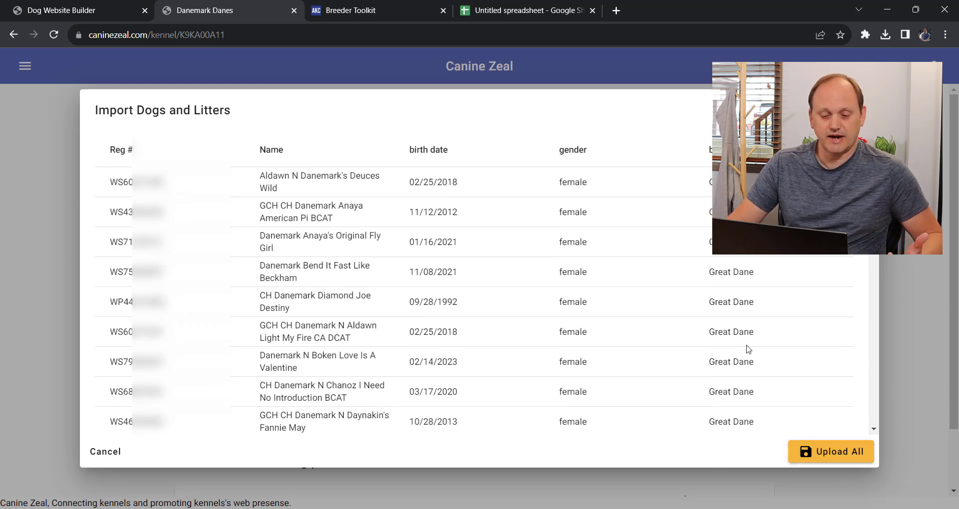
scroll(349, 240, down, 2)
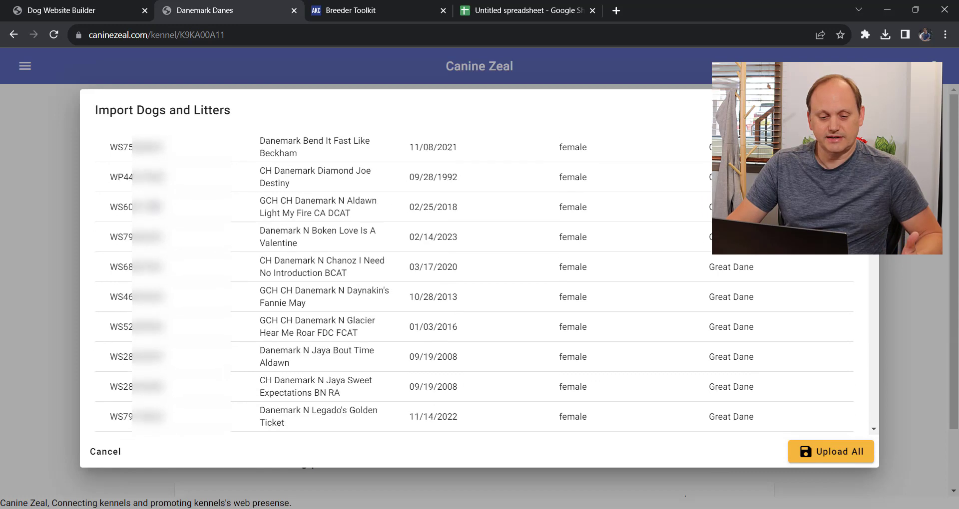
scroll(310, 218, down, 2)
scroll(310, 217, down, 3)
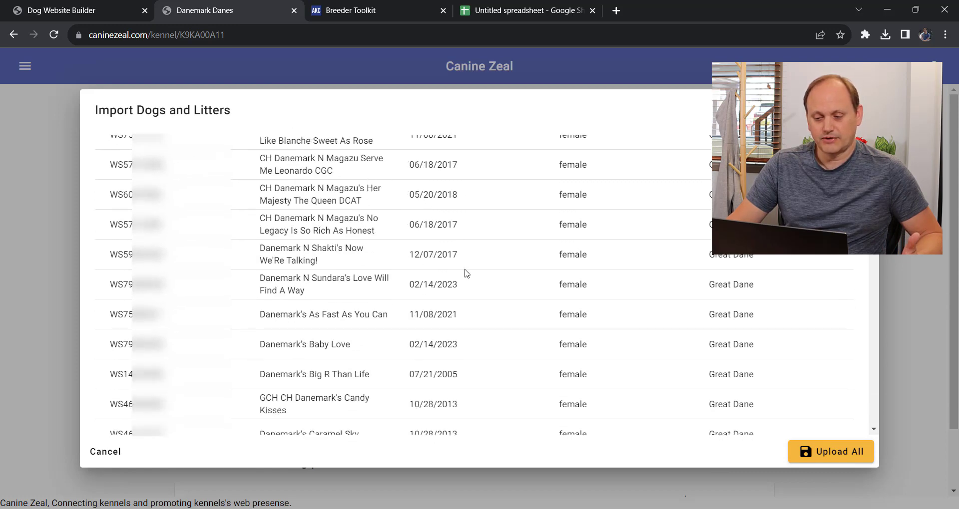
scroll(746, 338, down, 15)
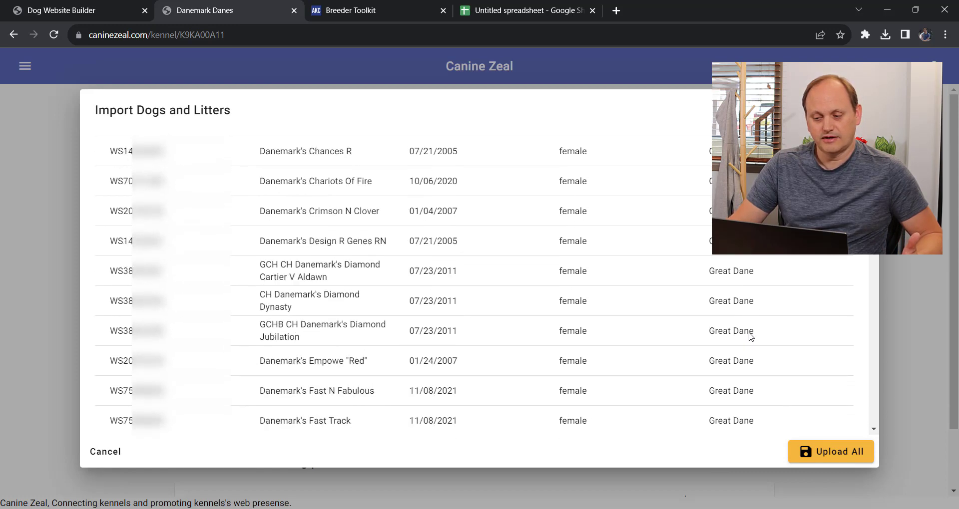
scroll(745, 328, down, 15)
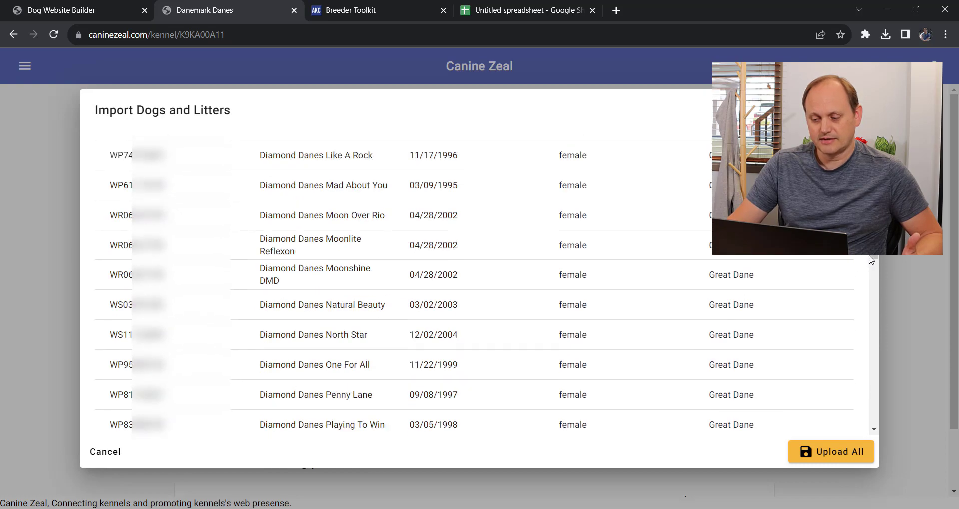
drag(873, 324, 882, 150)
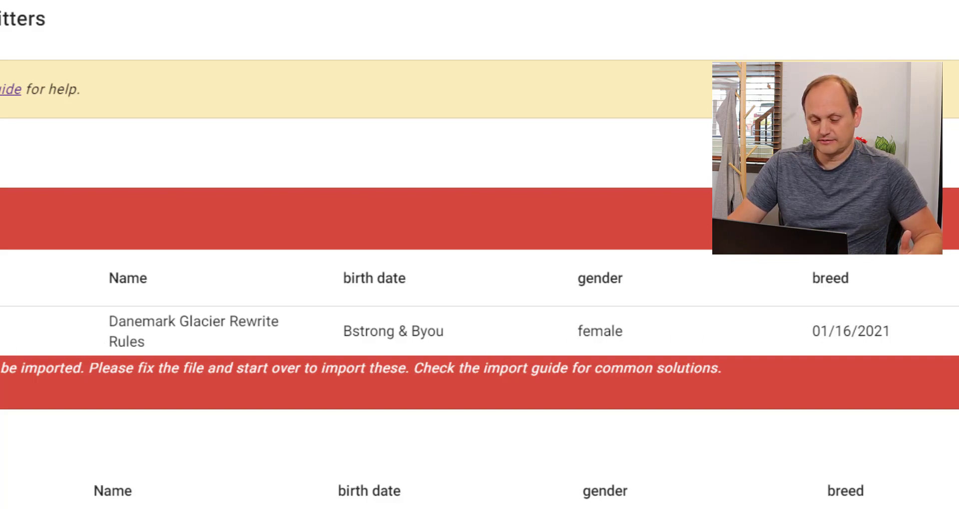
- Switch to Dogs_2023-09-22.txt in Notepad++ and examine the comma inside the name Danemark Glacier Rewrite Rules, Bstrong & Byou
key(alt+Tab)
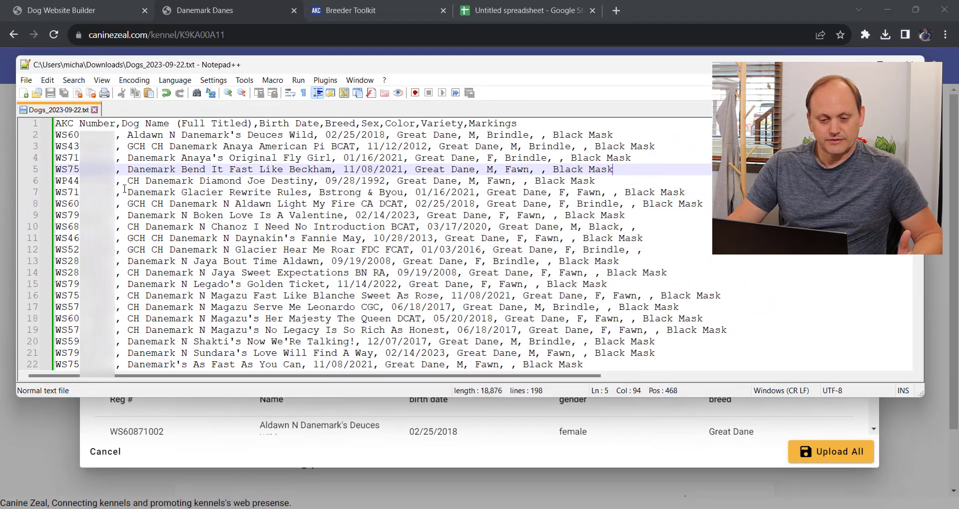
click(124, 190)
drag(124, 136, 130, 156)
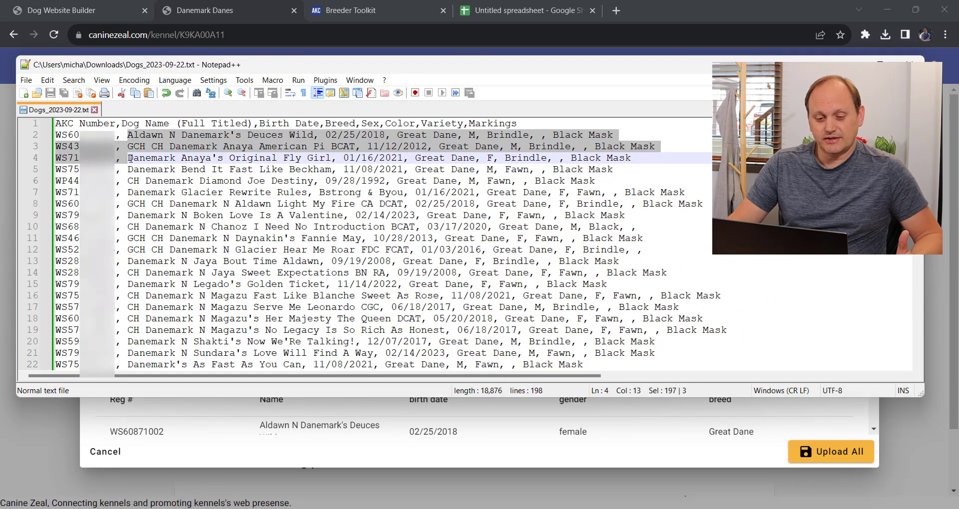
drag(142, 162, 297, 193)
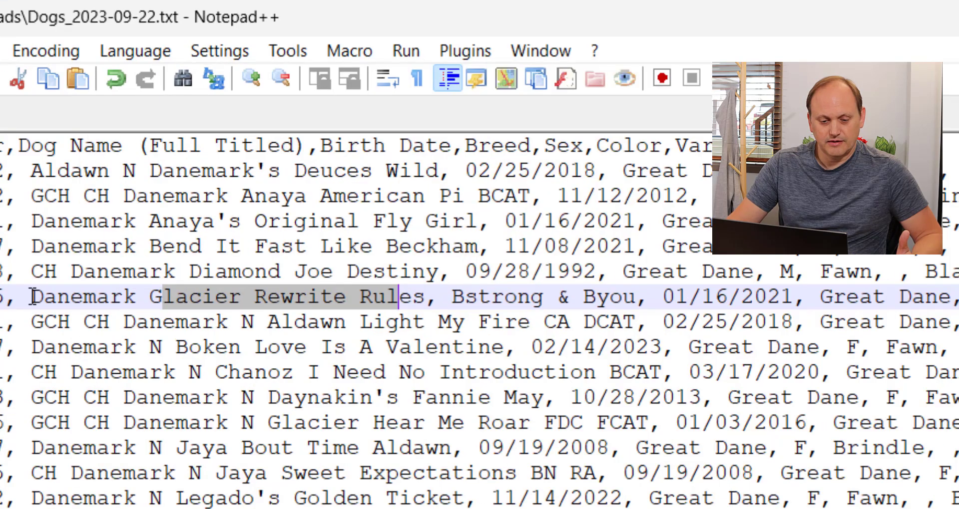
drag(32, 296, 639, 296)
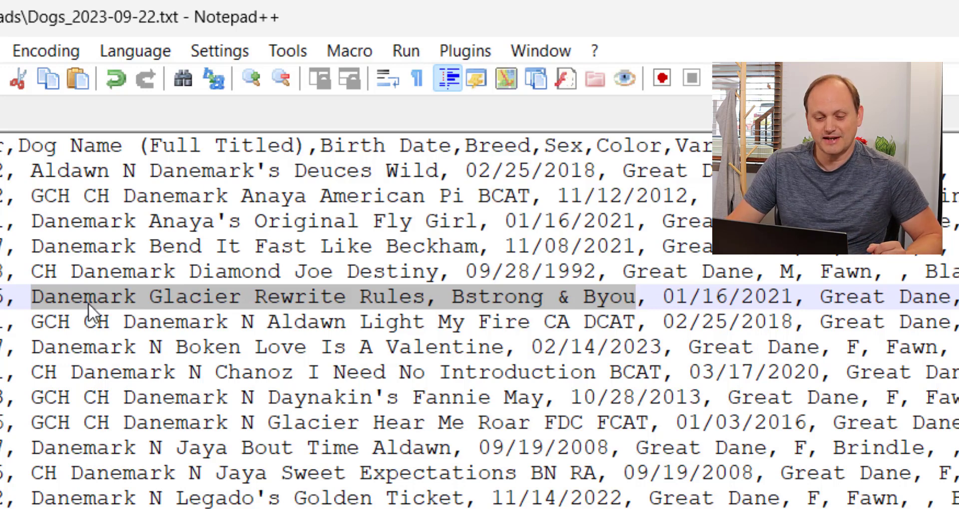
click(239, 339)
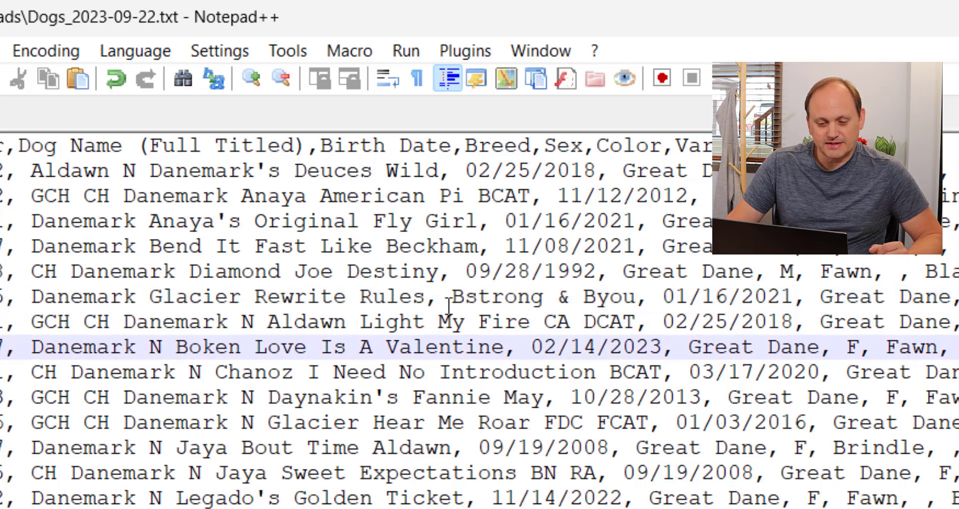
drag(438, 299, 428, 300)
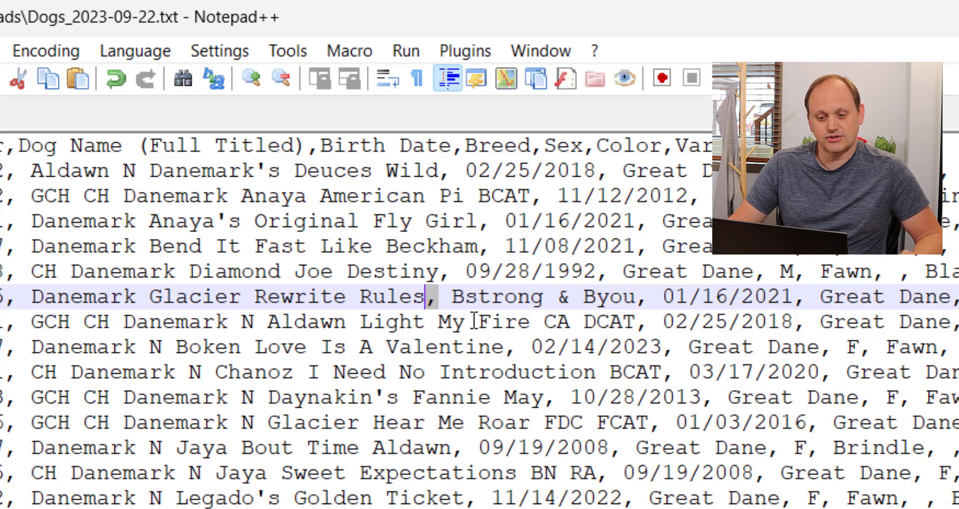
- Enclose the full name Danemark Glacier Rewrite Rules, Bstrong & Byou in double quotes and save the file
click(31, 295)
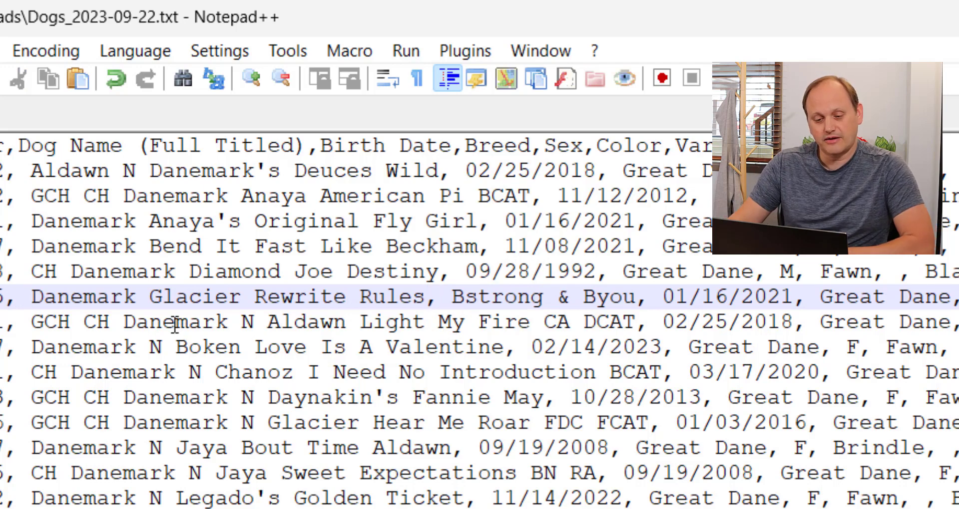
text(")
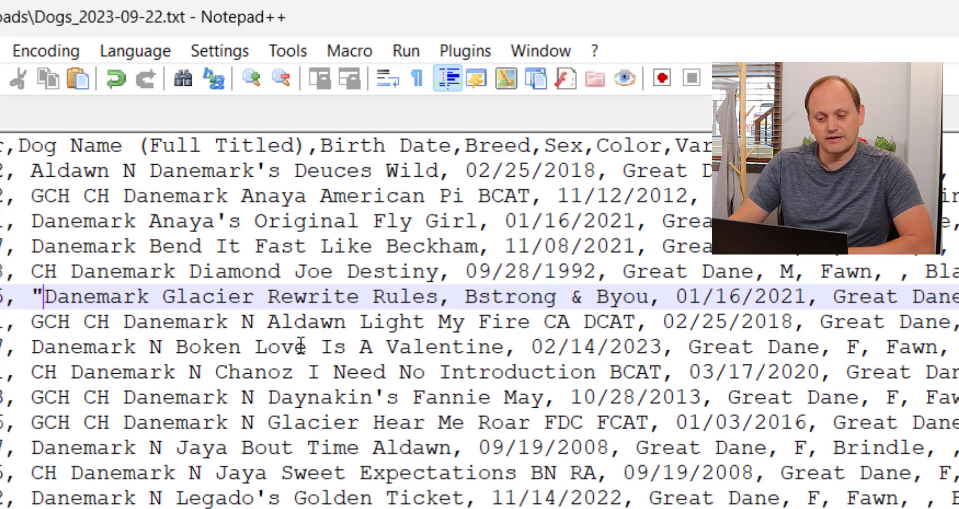
click(658, 299)
text(")
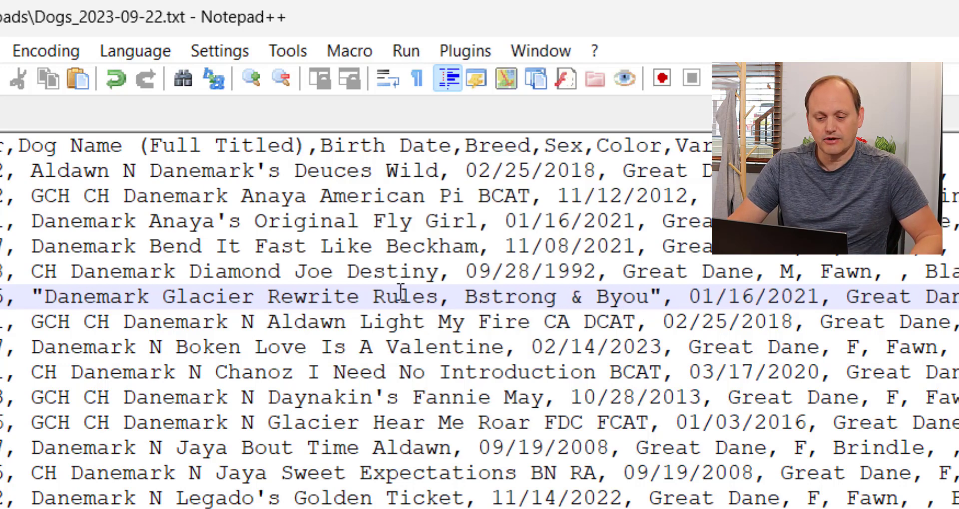
drag(455, 299, 439, 300)
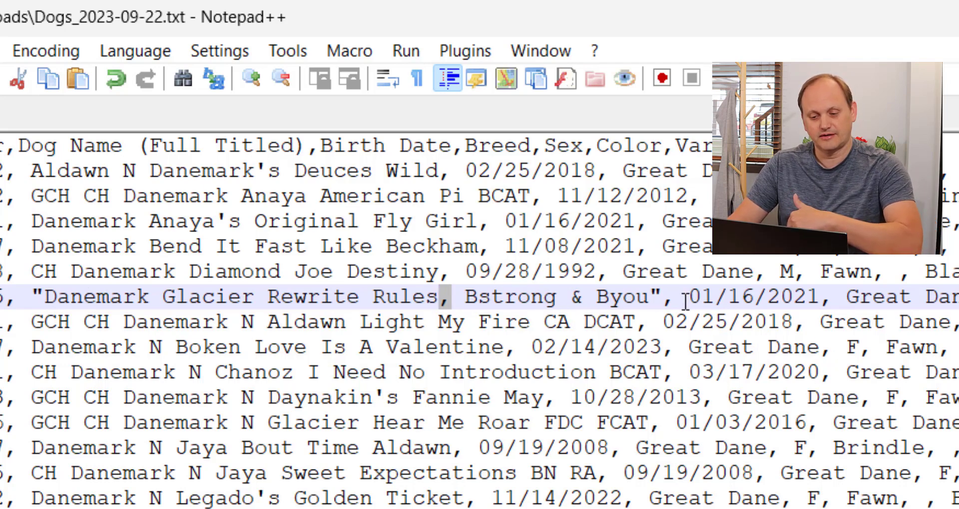
drag(686, 301, 819, 299)
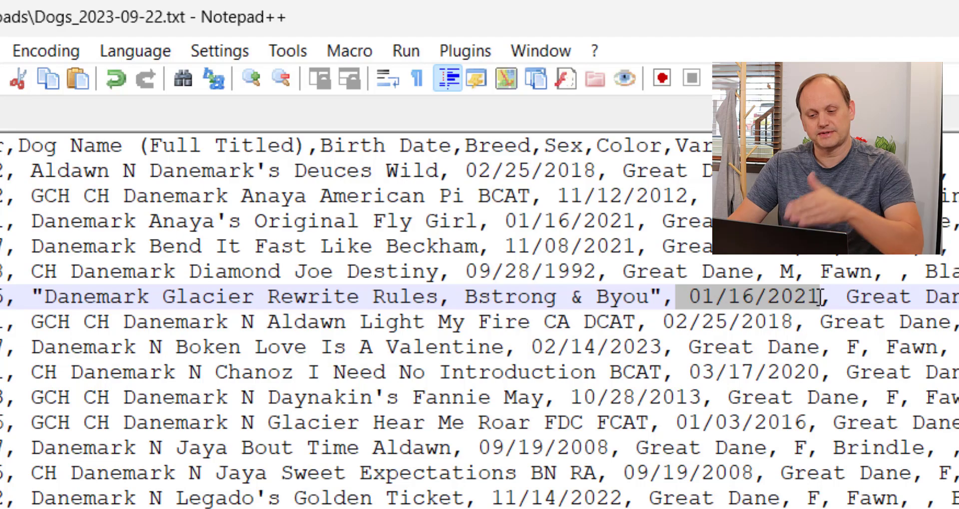
click(904, 298)
key(Up)
key(Up)
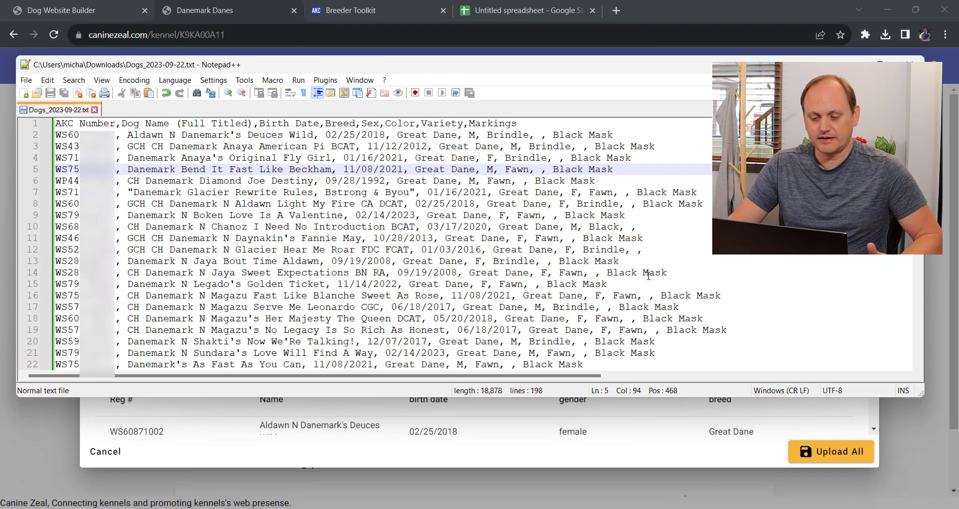
- Restart the Canine Zeal dogs and litters import with Dogs_2023-09-22.txt and Litters_2023-09-23.csv, and check the quoted name in the dog record errors
click(664, 460)
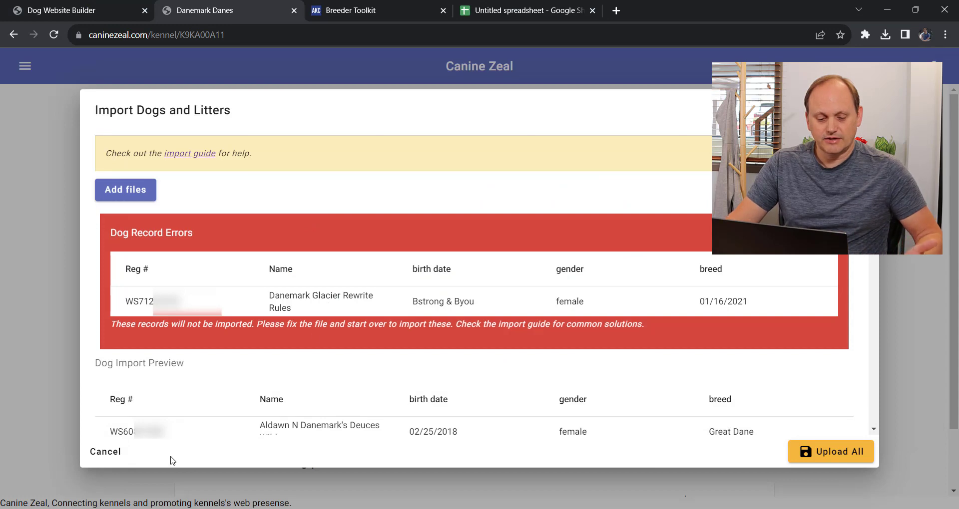
click(109, 455)
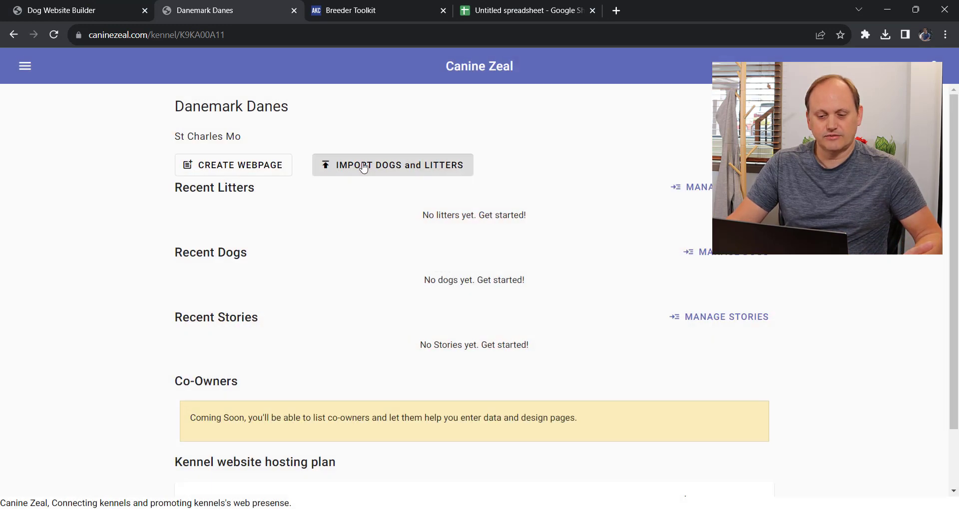
click(391, 170)
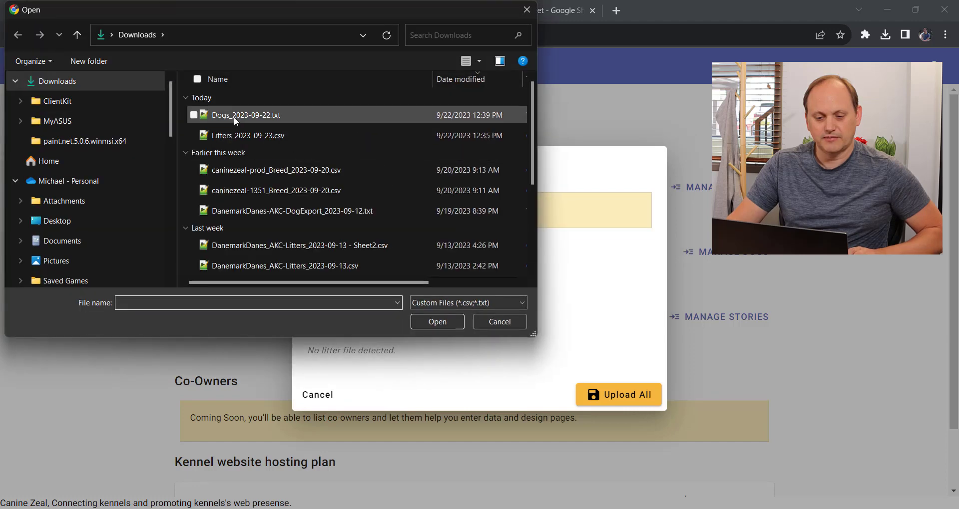
click(233, 115)
ctrl+click(242, 136)
click(438, 323)
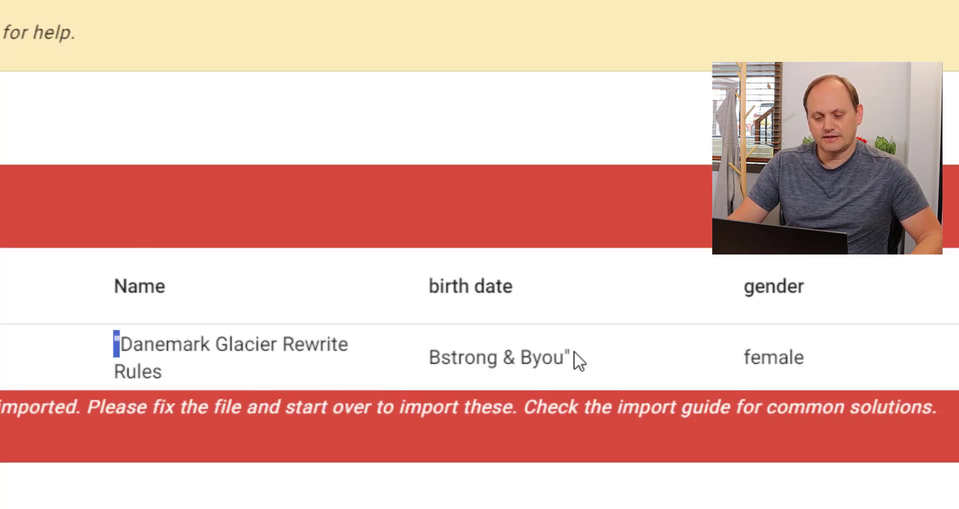
drag(574, 351, 114, 345)
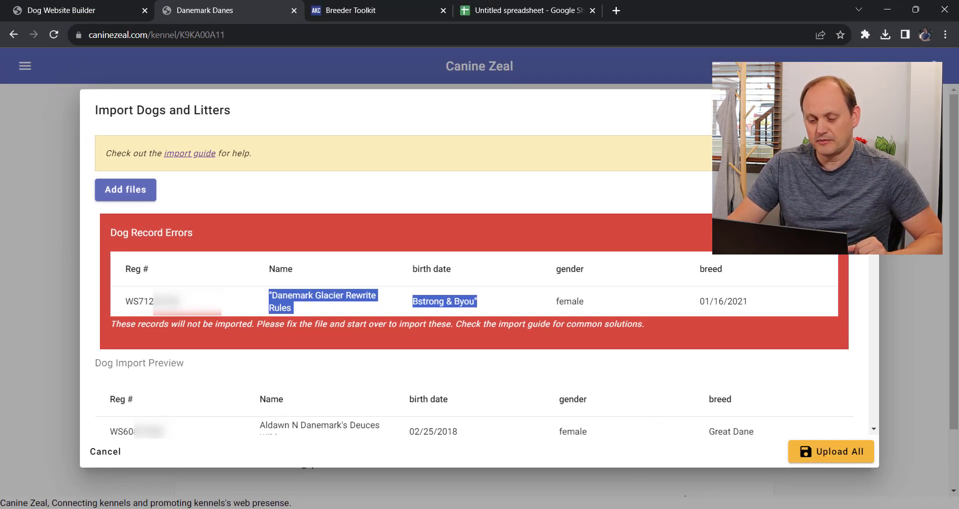
- Switch back to the dogs text file and delete the spaces before the quoted Danemark Glacier Rewrite Rules name and before its birth date
key(alt+Tab)
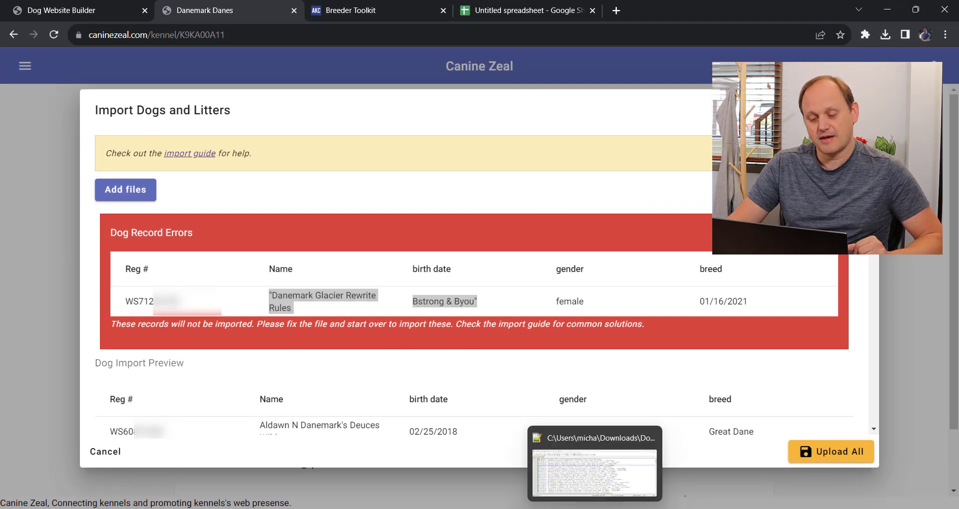
click(161, 195)
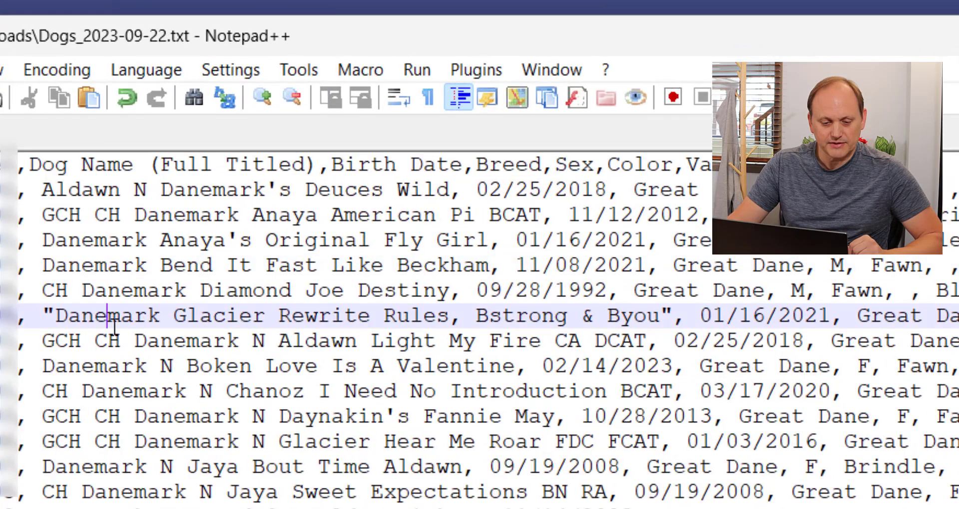
click(129, 194)
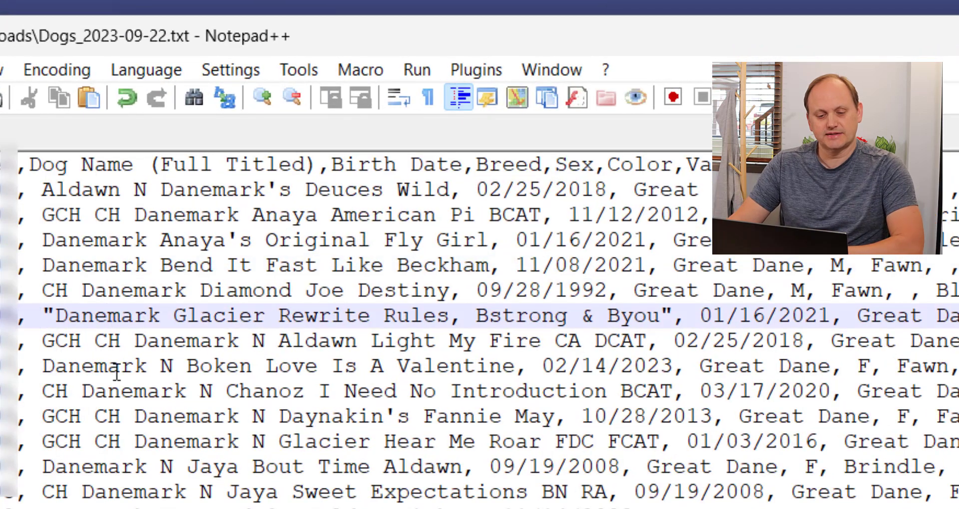
key(BackSpace)
click(687, 315)
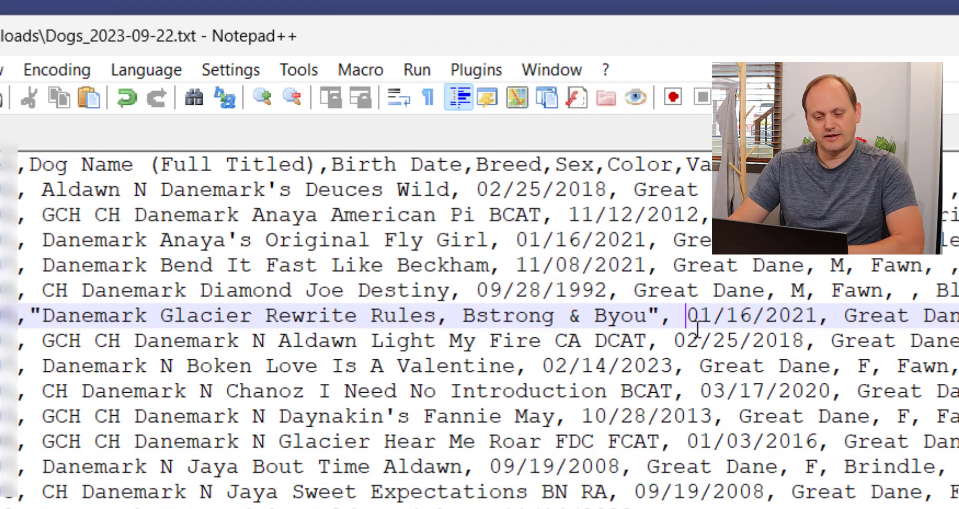
key(BackSpace)
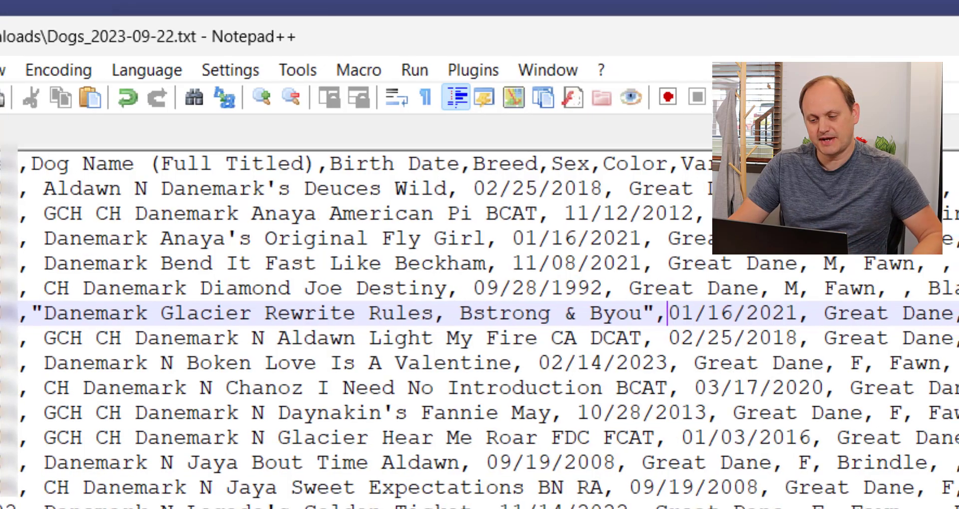
- Remove the spaces around the Glacier Rewrite Rules record's empty variety field and before Black Mask in the Diamond Joe Destiny record
click(625, 193)
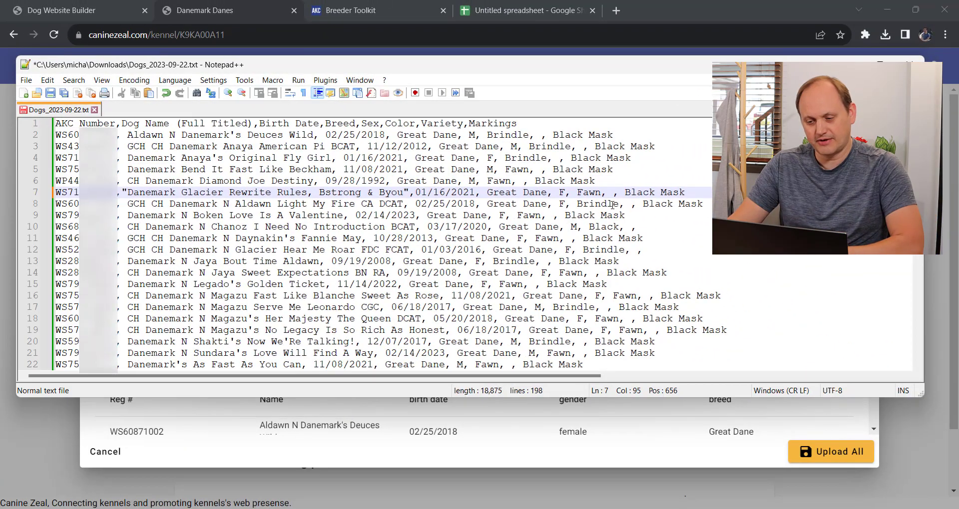
key(BackSpace)
key(BackSpace)
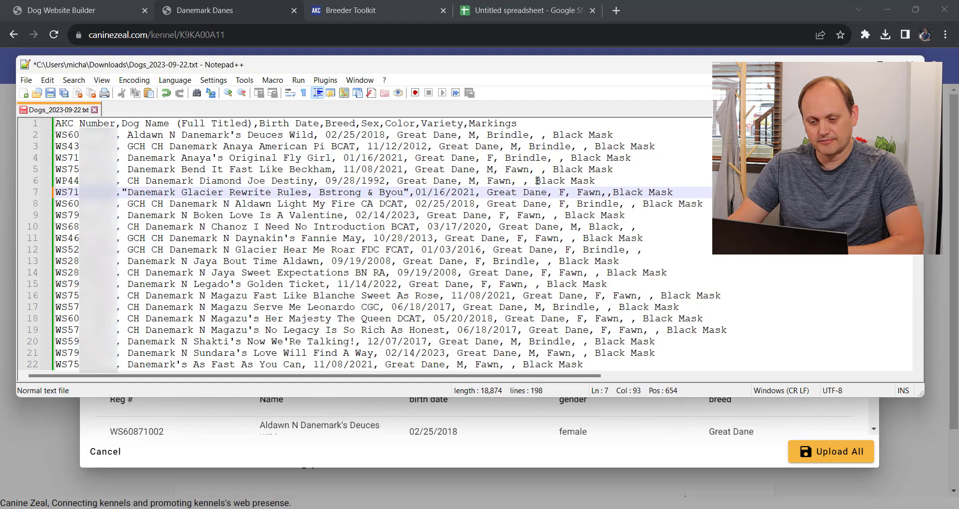
click(534, 180)
key(BackSpace)
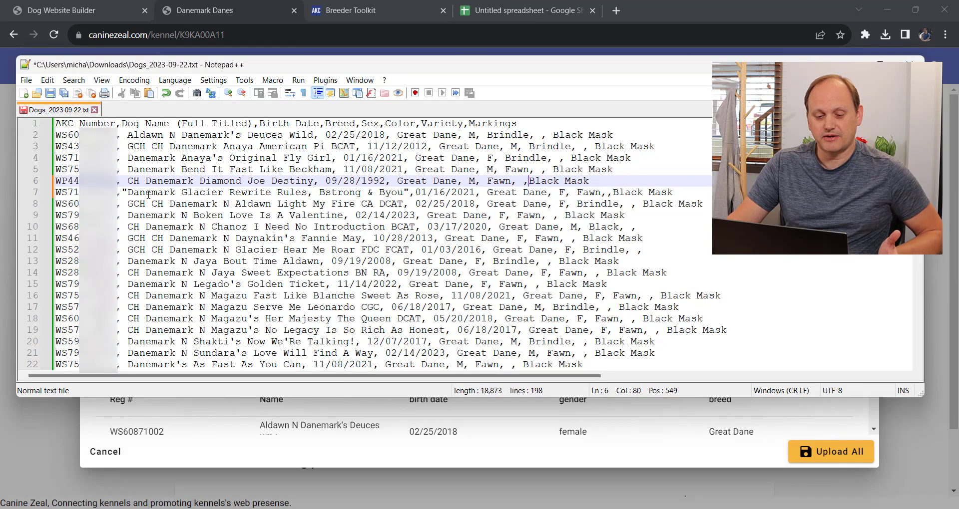
- Review the corrected Danemark Glacier Rewrite Rules record and save Dogs_2023-09-22.txt
drag(122, 193, 432, 190)
click(637, 227)
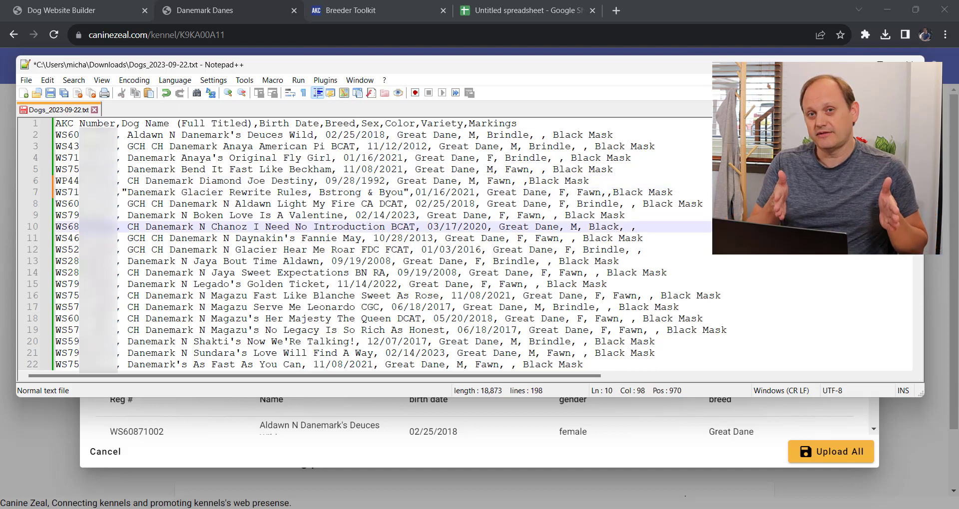
double_click(646, 193)
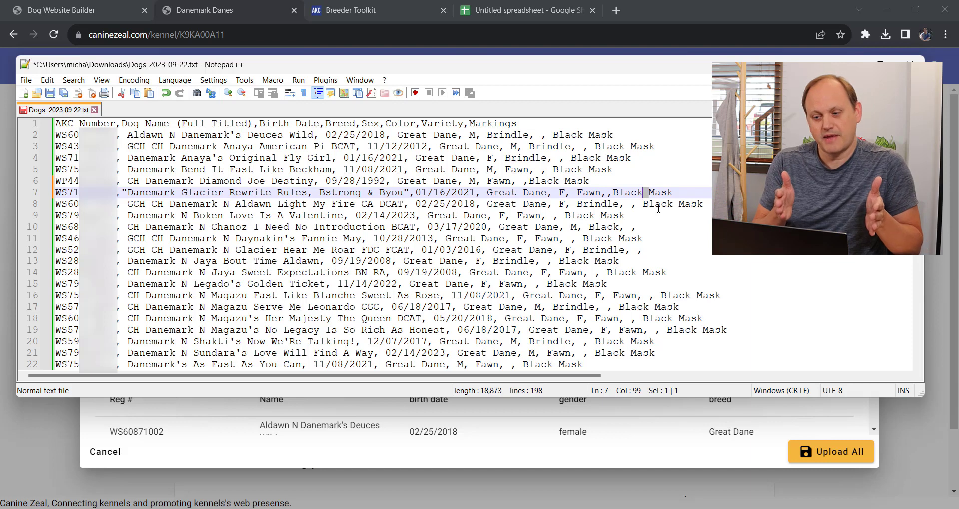
click(613, 194)
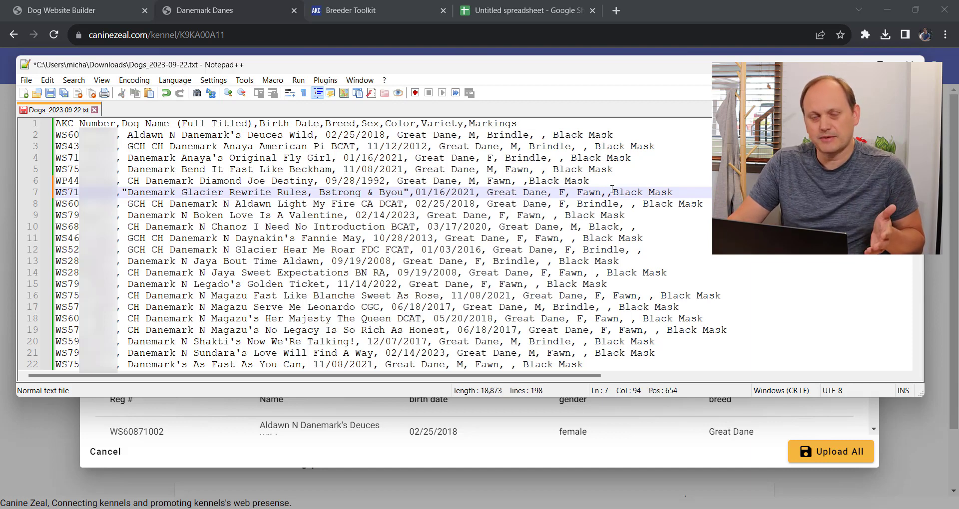
key(Up)
key(Up)
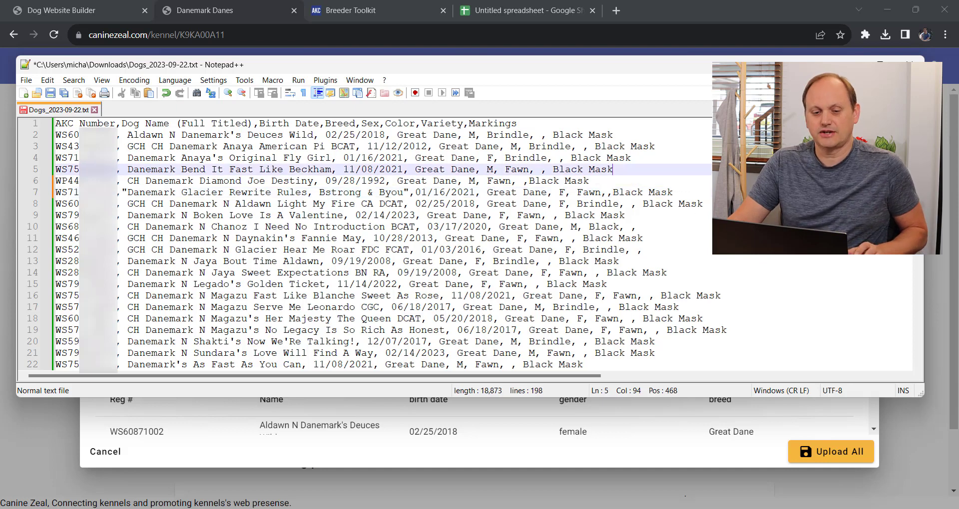
key(ctrl+s)
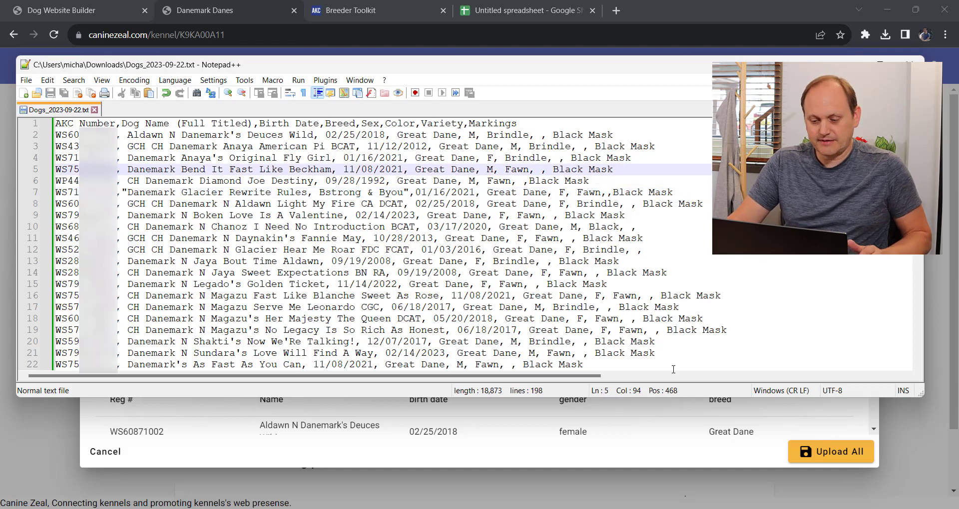
- Return to the kennel page in Canine Zeal, start a new import, and add the corrected Dogs_2023-09-22.txt together with Litters_2023-09-23.csv
click(662, 452)
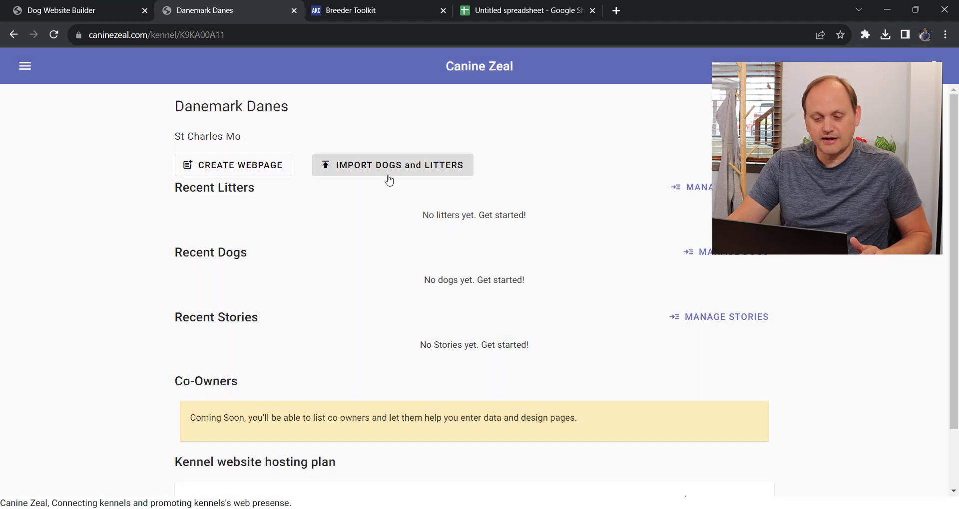
click(381, 164)
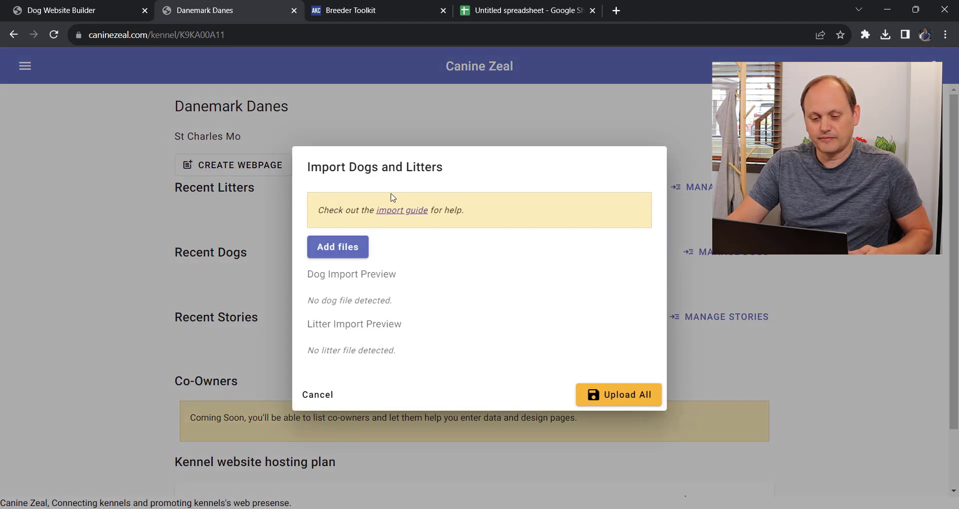
click(359, 249)
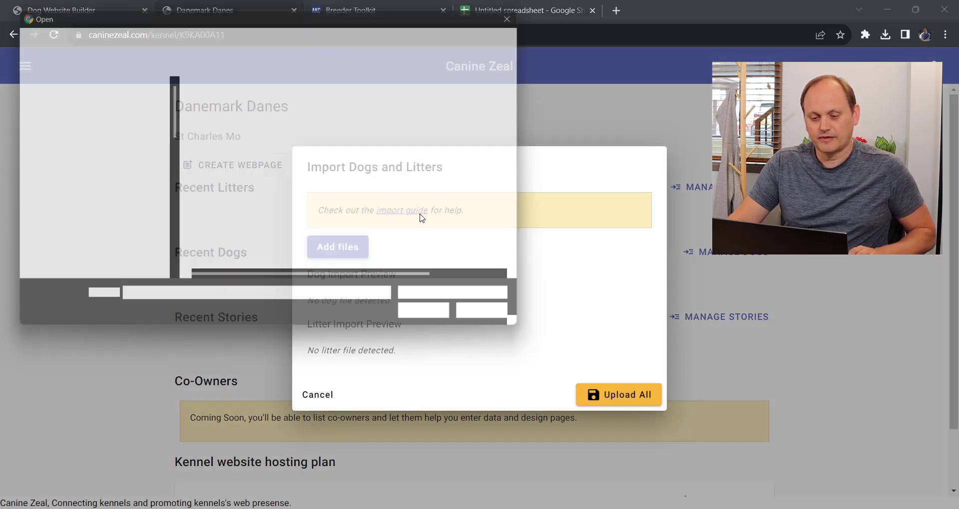
click(247, 115)
ctrl+click(269, 135)
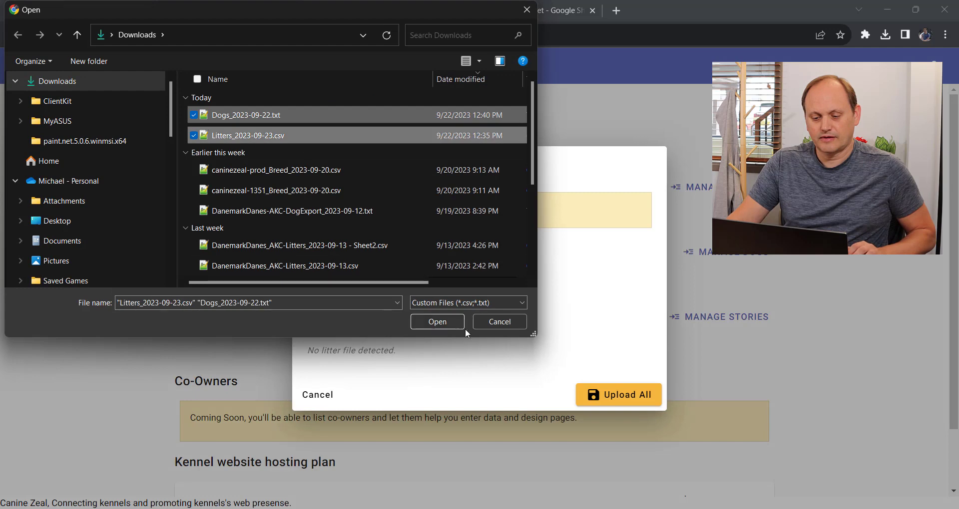
click(444, 324)
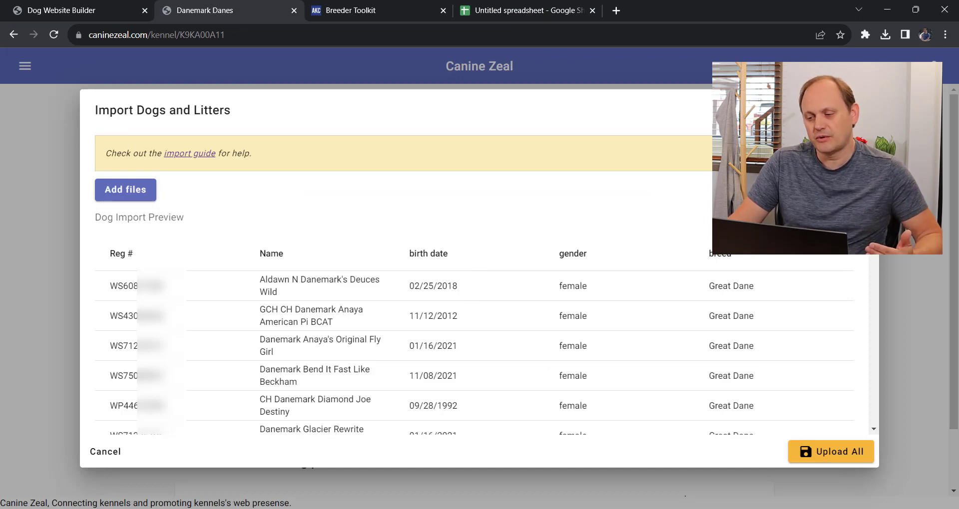
- Examine the dog and litter records in the import preview through to the last litter
scroll(474, 285, down, 10)
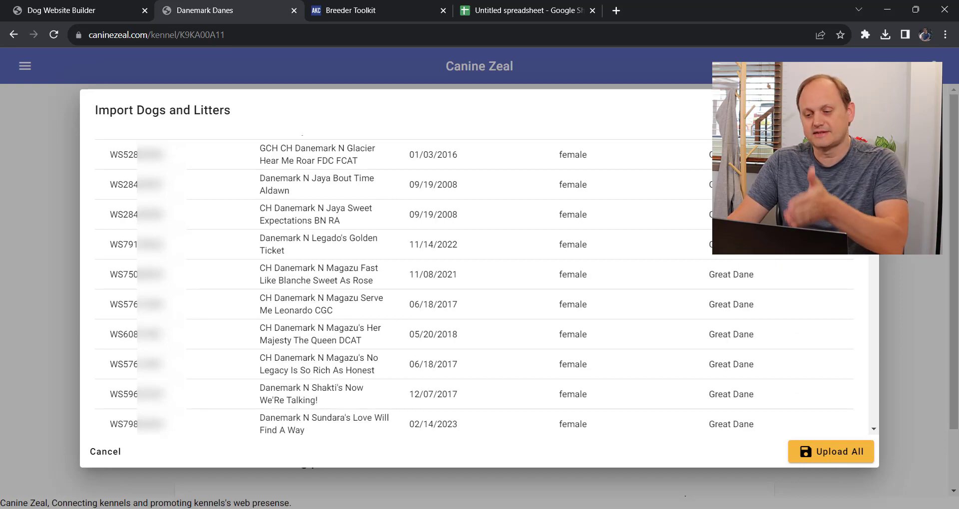
scroll(473, 285, down, 15)
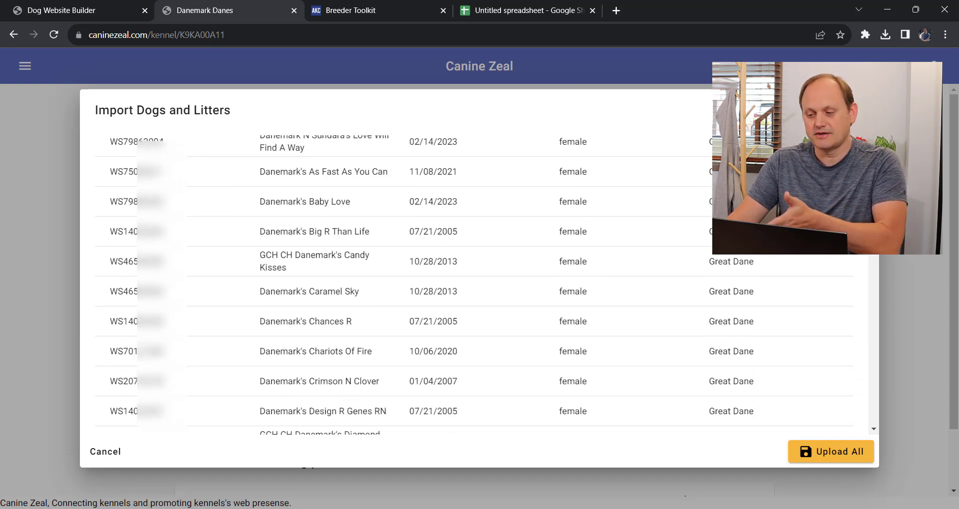
scroll(474, 285, up, 8)
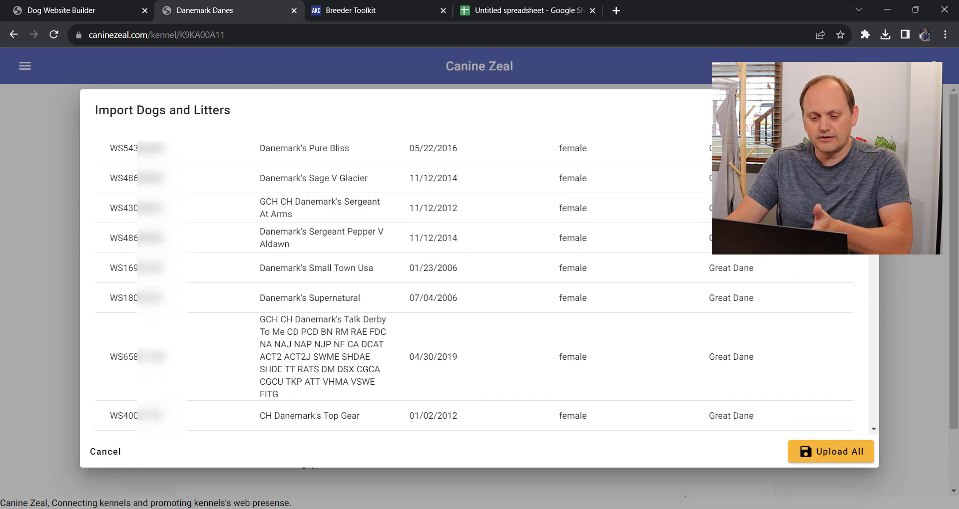
scroll(474, 285, down, 3)
scroll(474, 285, up, 1)
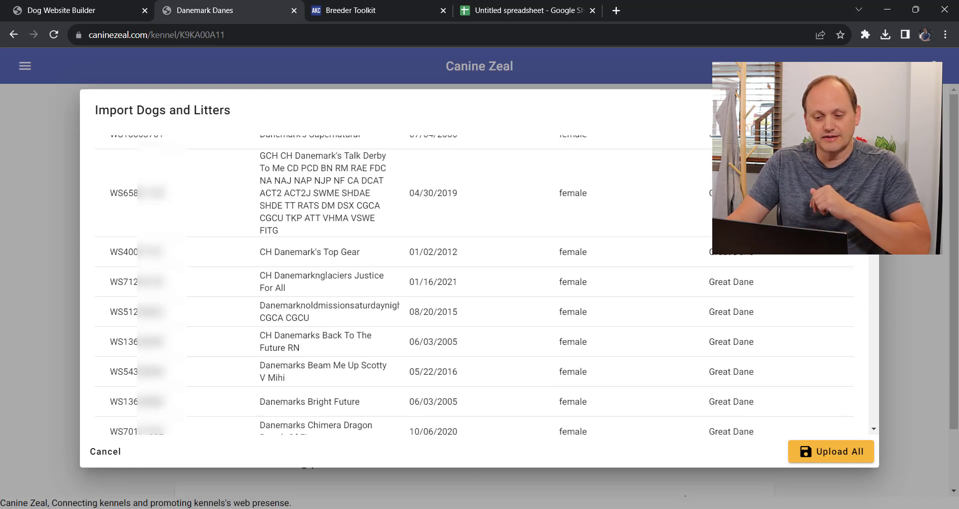
scroll(475, 285, up, 1)
scroll(476, 285, down, 10)
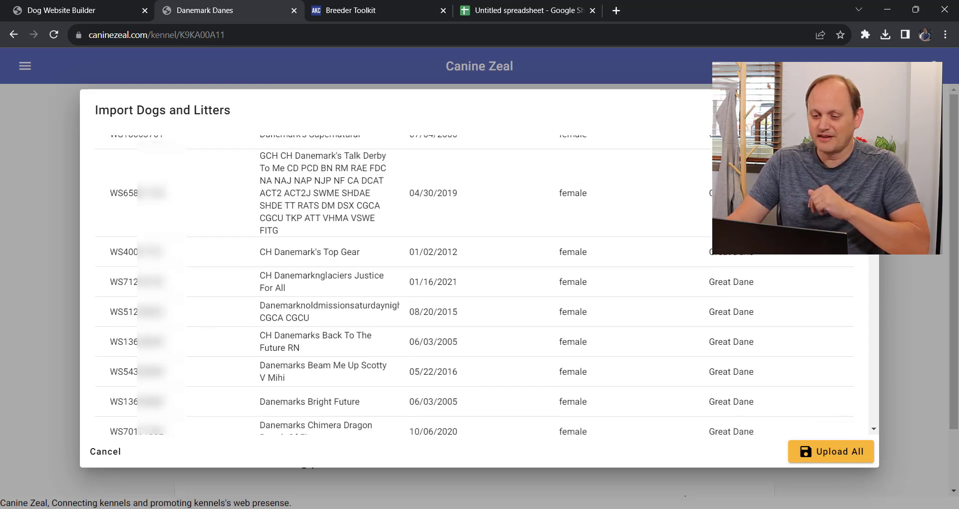
scroll(863, 336, down, 20)
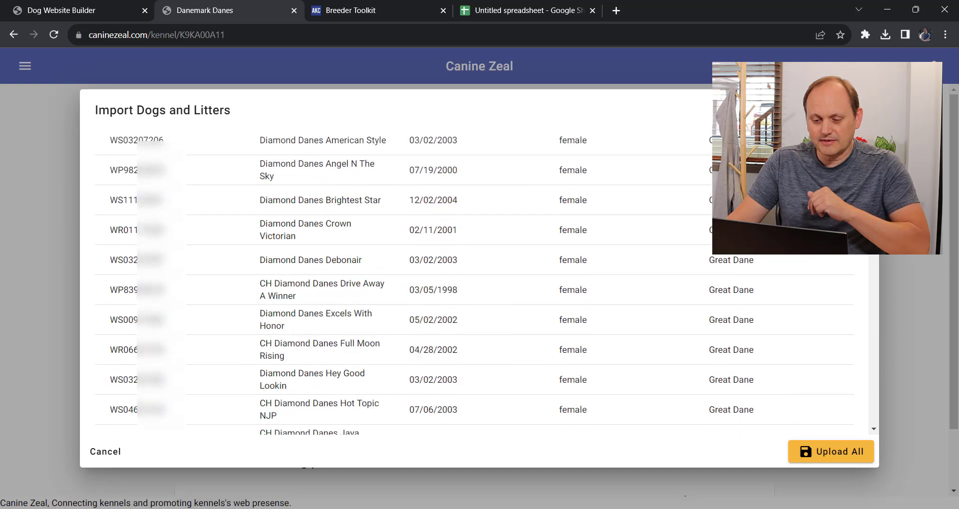
scroll(862, 336, down, 20)
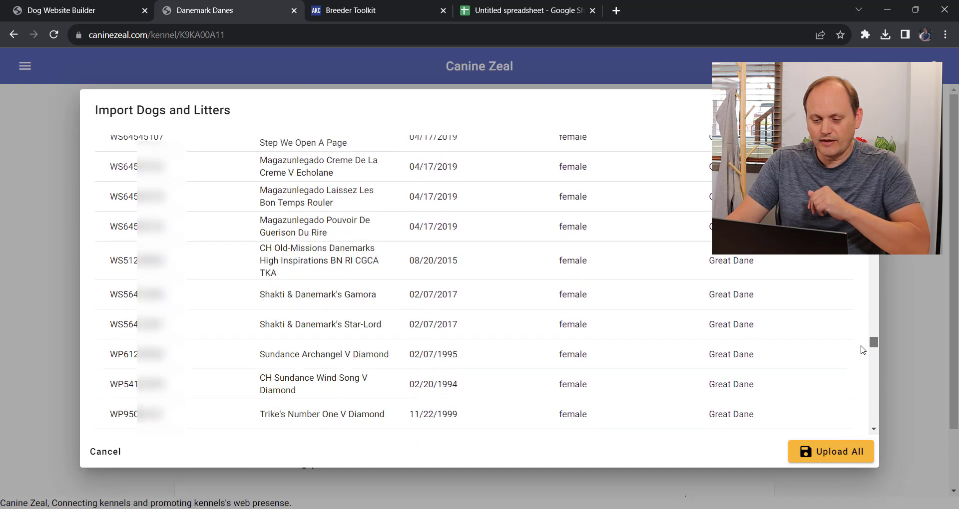
scroll(864, 360, down, 20)
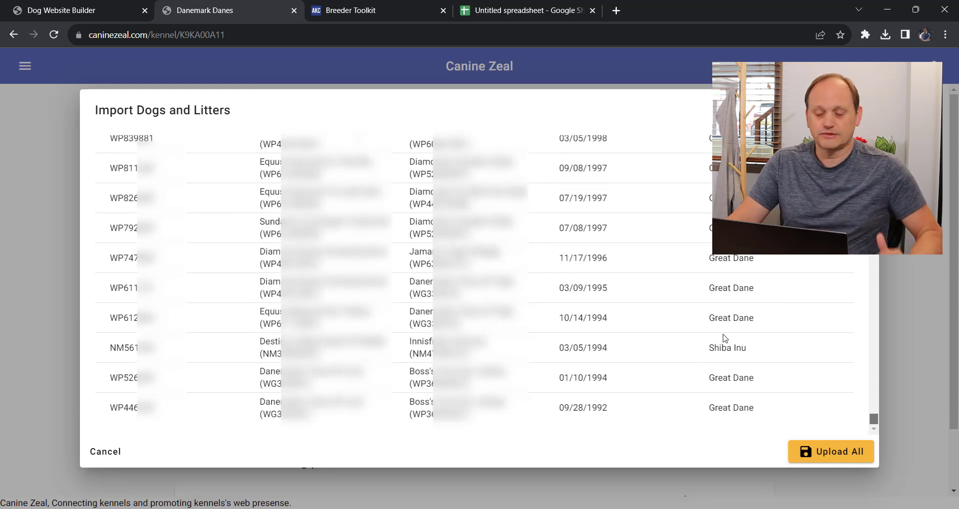
- Try to upload all the previewed dogs and litters, and cancel the import
click(832, 452)
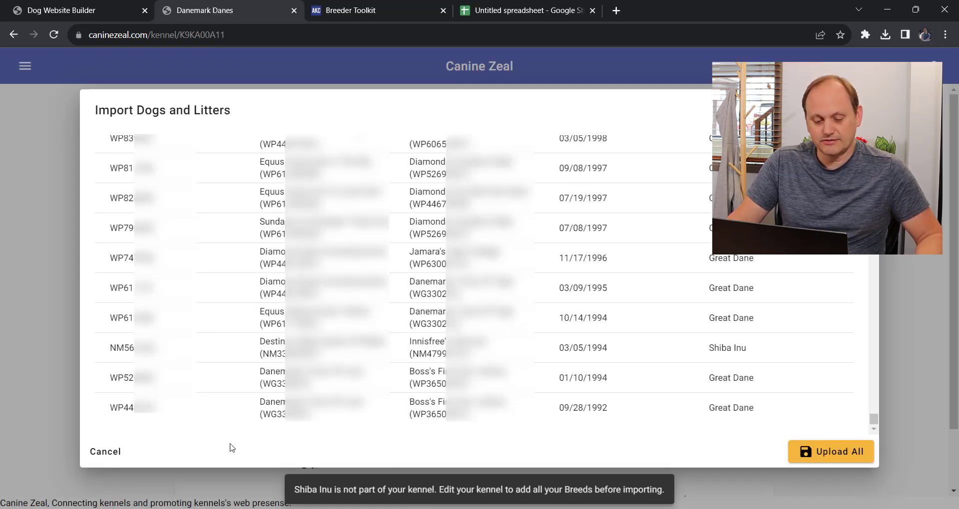
click(105, 452)
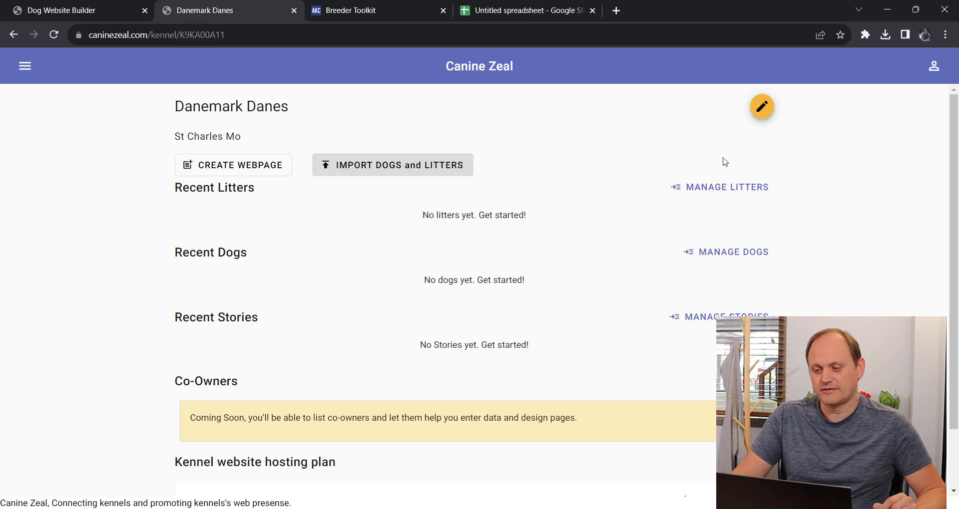
- Edit the Danemark Danes kennel to add Shiba Inu as a secondary breed and save the kennel
click(763, 109)
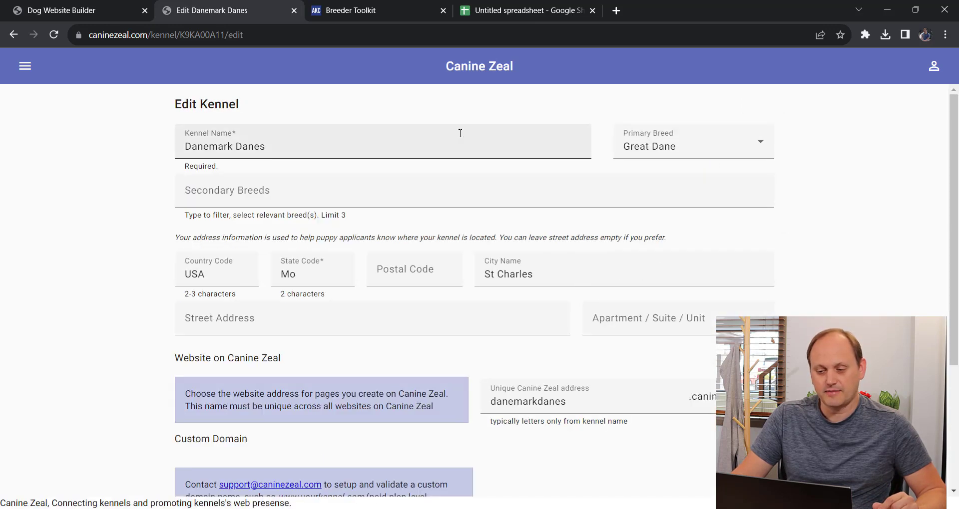
click(268, 195)
text(shib)
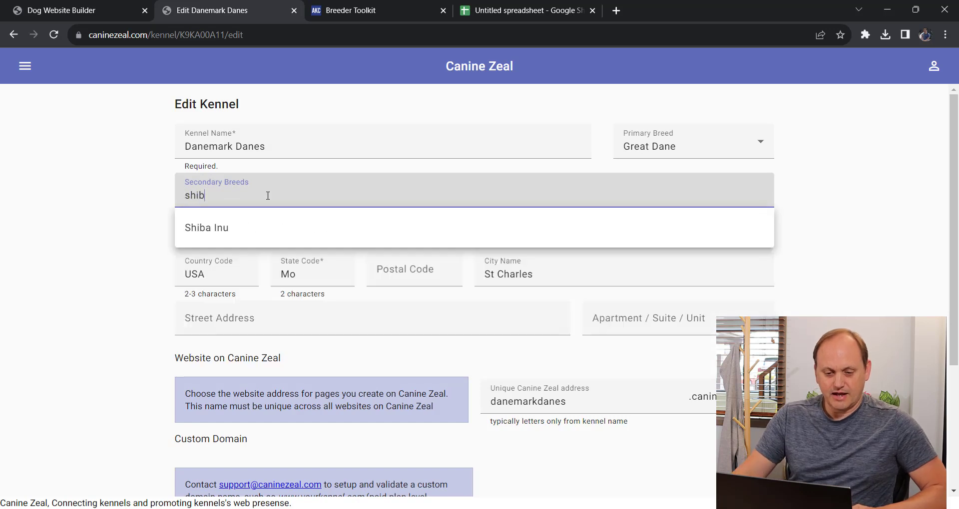
click(244, 235)
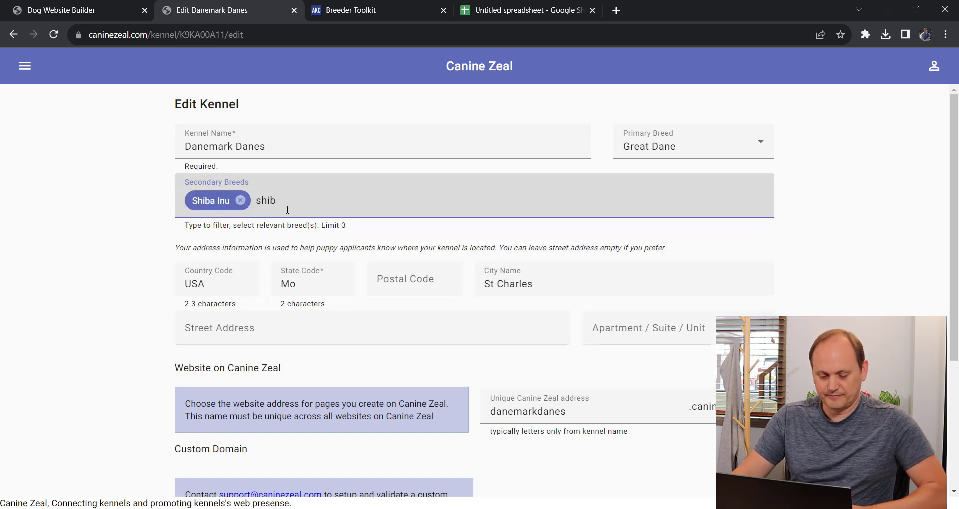
key(BackSpace)
key(BackSpace)
key(BackSpace)
key(BackSpace)
click(103, 228)
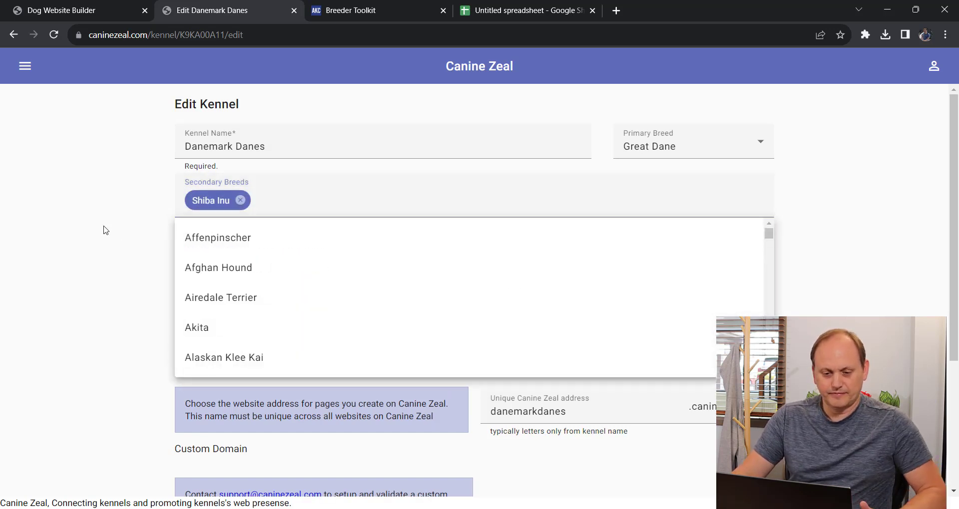
scroll(126, 248, down, 3)
scroll(137, 252, down, 1)
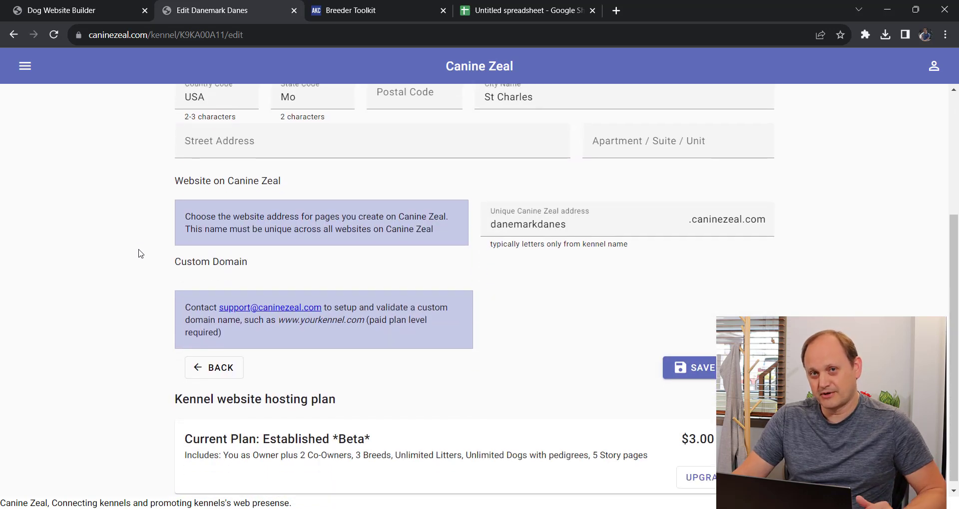
click(694, 368)
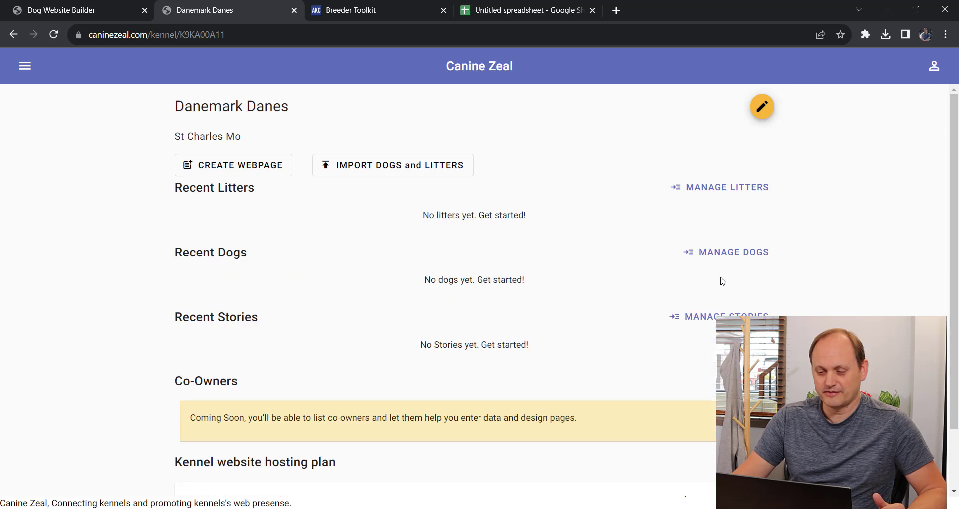
- Start a new dogs and litters import with Dogs_2023-09-22.txt and Litters_2023-09-23.csv, and upload all the records
click(373, 172)
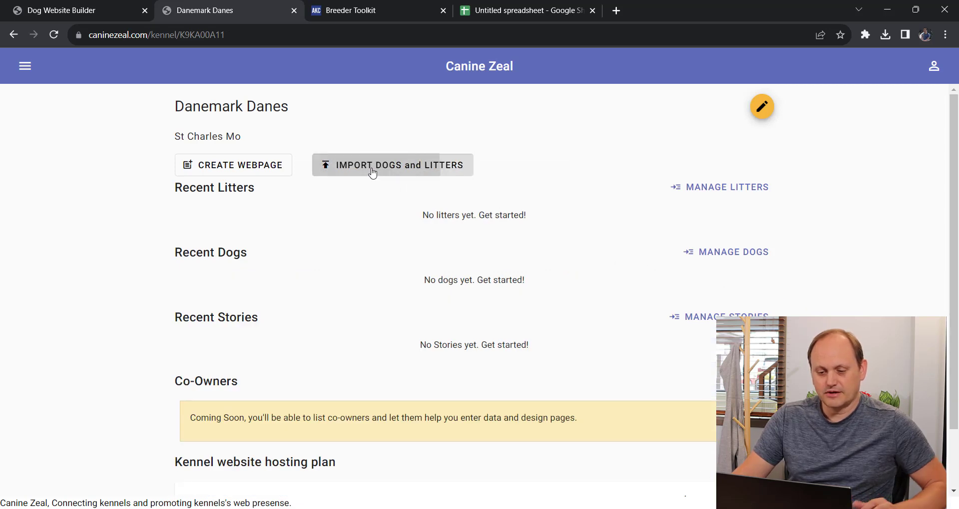
click(345, 247)
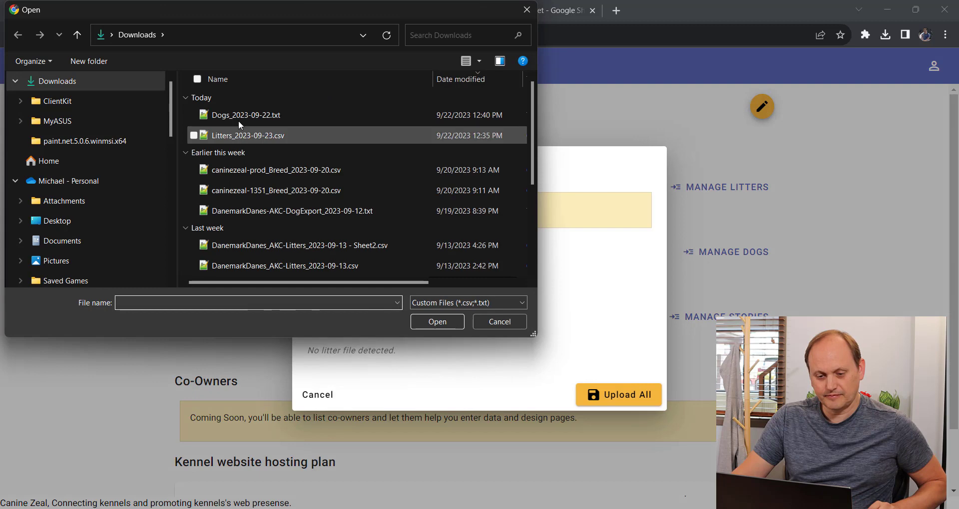
click(238, 119)
ctrl+click(245, 136)
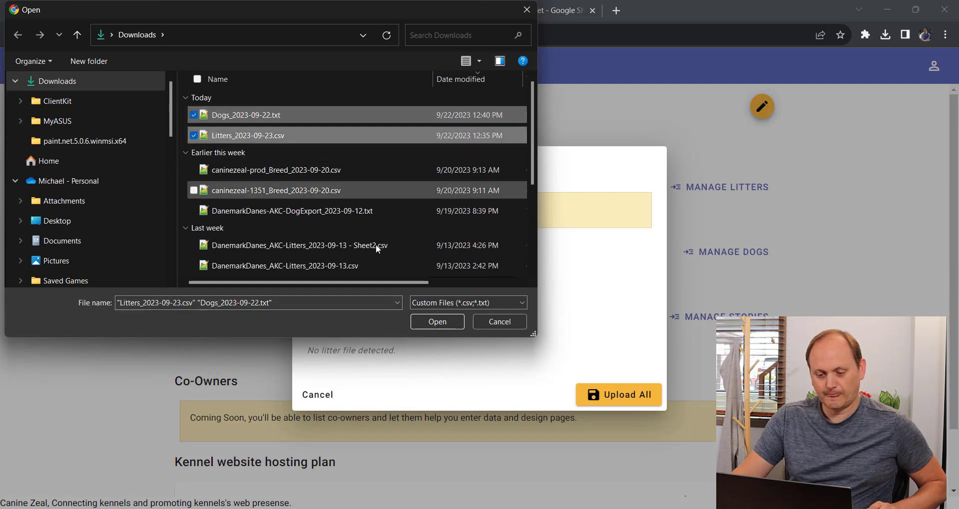
click(436, 322)
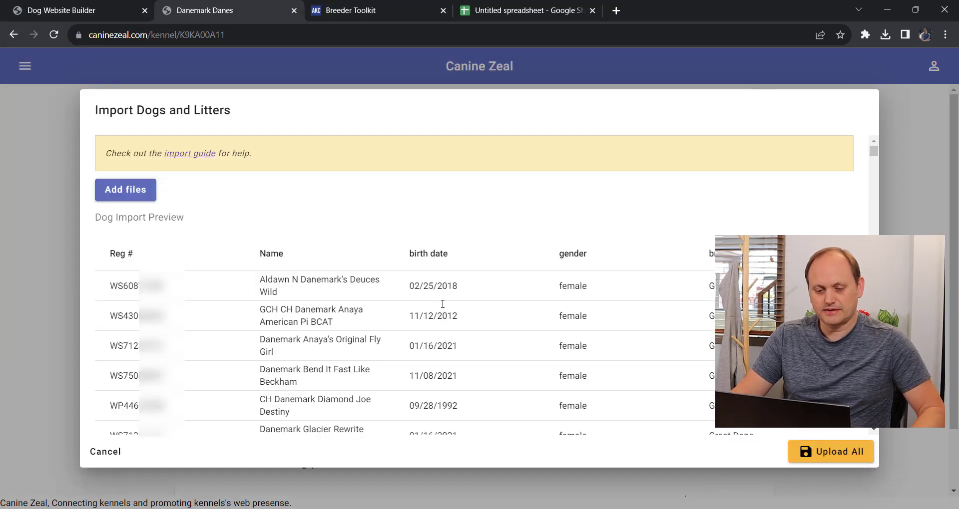
click(844, 456)
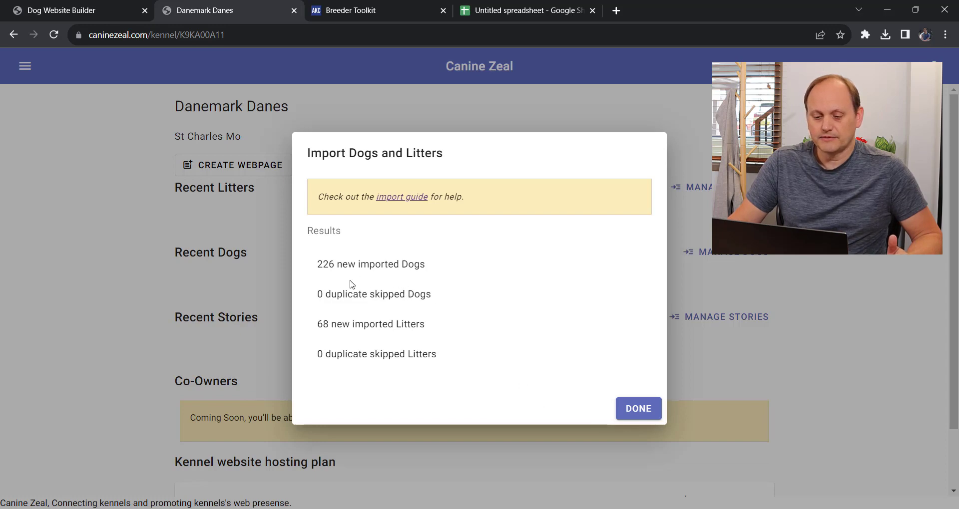
- Review the import results for dogs and litters and finish the import
drag(328, 295, 399, 298)
click(400, 299)
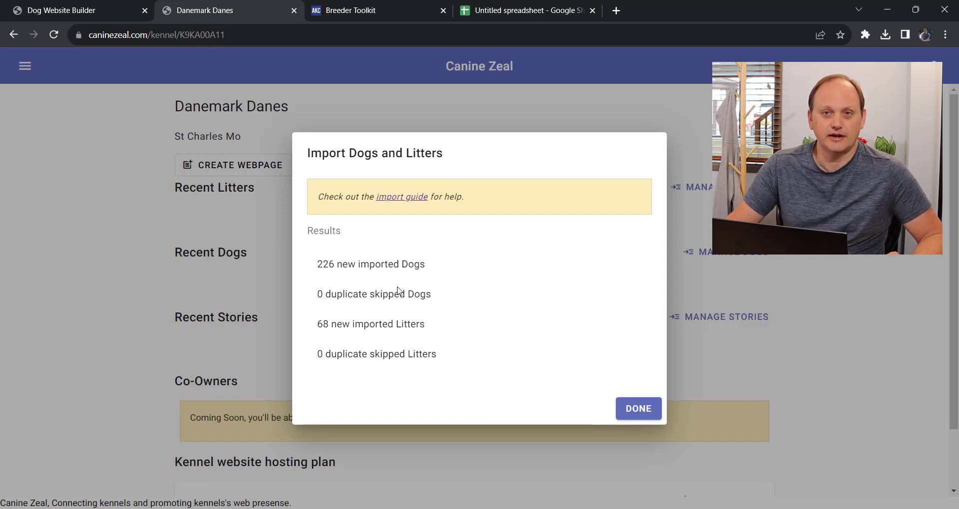
click(647, 410)
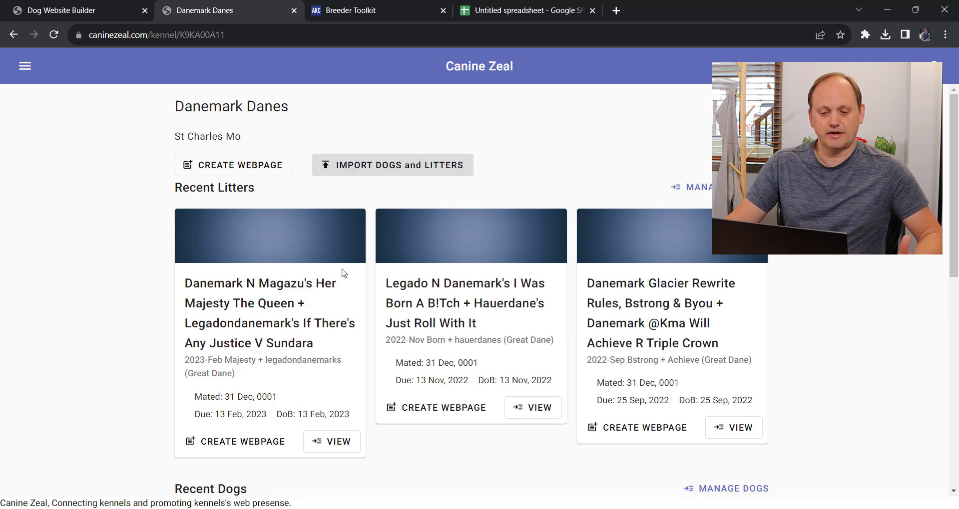
- Look over the recent litters and dogs on the kennel page, and browse the kennel's full dog list
scroll(346, 260, down, 1)
scroll(346, 260, down, 6)
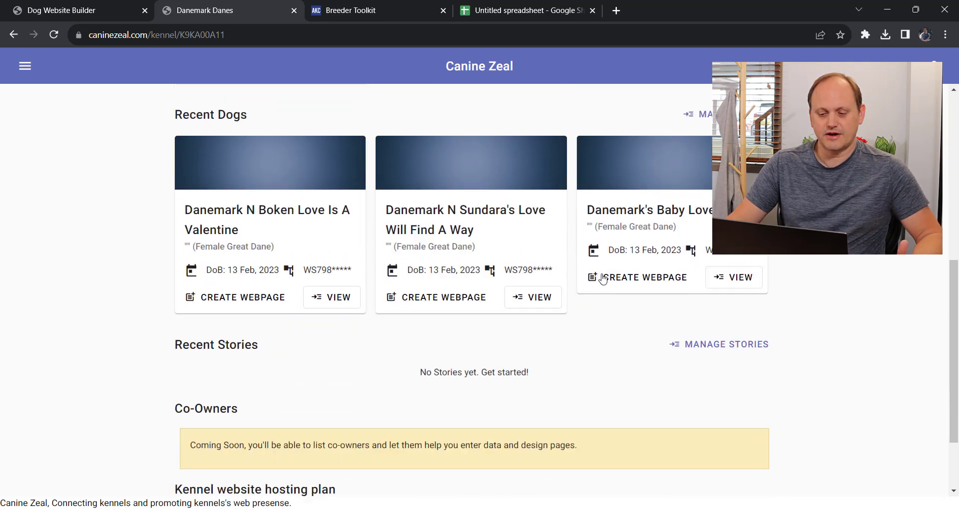
scroll(573, 303, up, 4)
scroll(573, 303, down, 1)
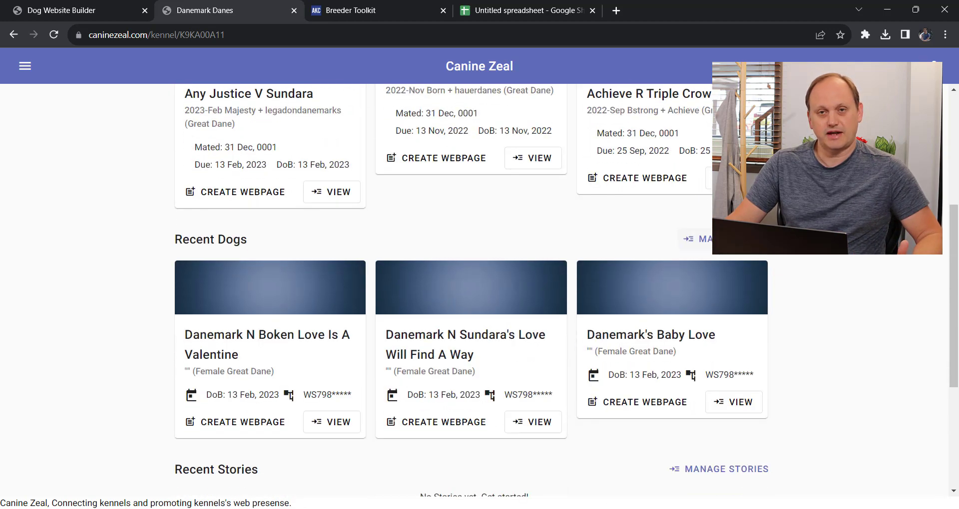
click(695, 239)
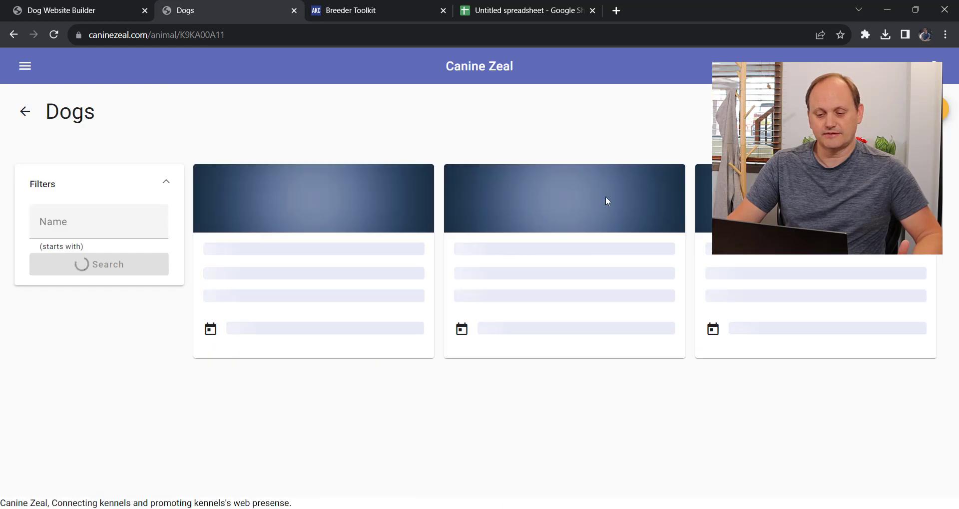
scroll(954, 213, down, 10)
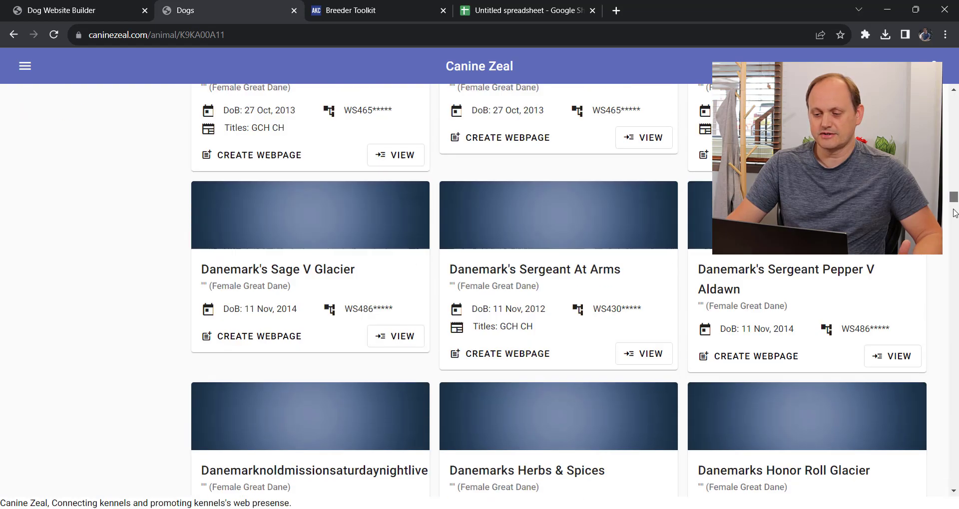
drag(954, 213, 954, 97)
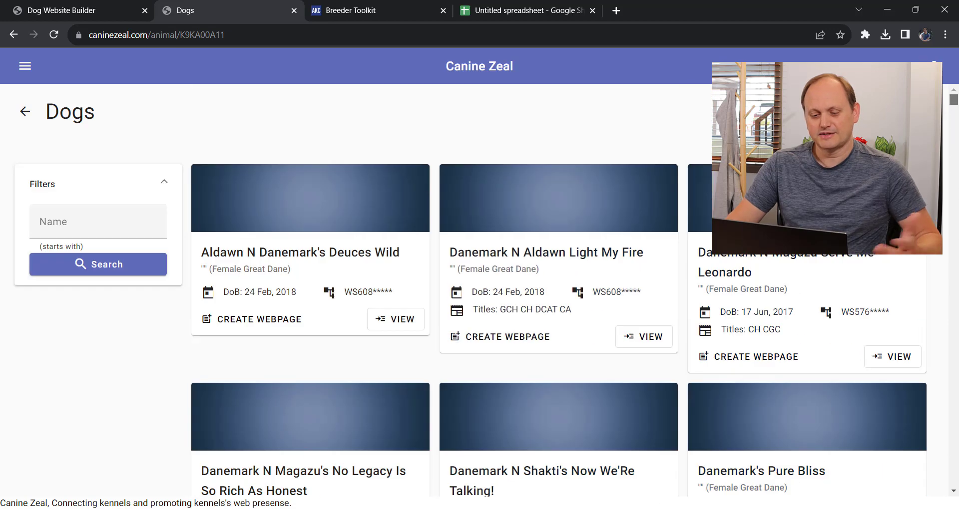
- View the detail page of Aldawn N Danemark's Deuces Wild with its photos and parents sections, and return to the kennel page
click(402, 322)
scroll(649, 299, down, 3)
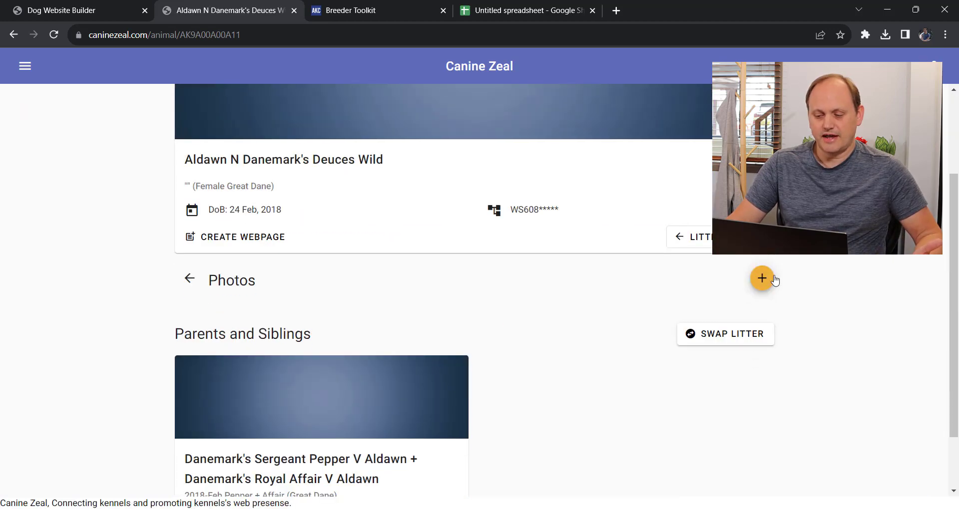
scroll(546, 338, up, 1)
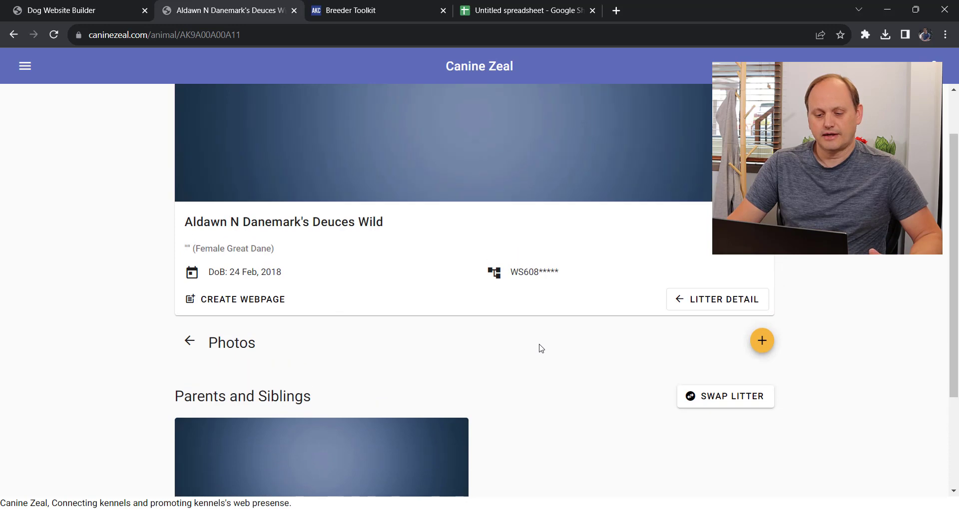
scroll(541, 348, down, 2)
scroll(530, 387, up, 3)
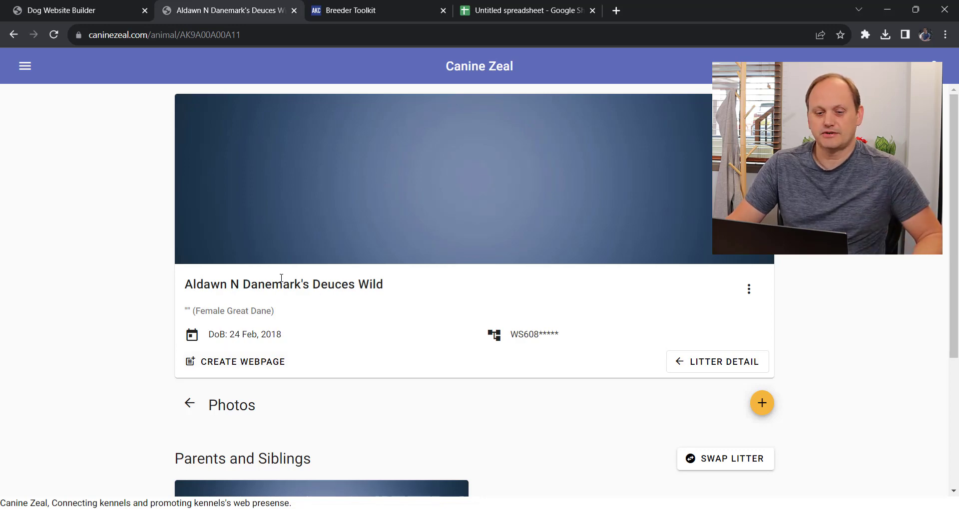
click(12, 37)
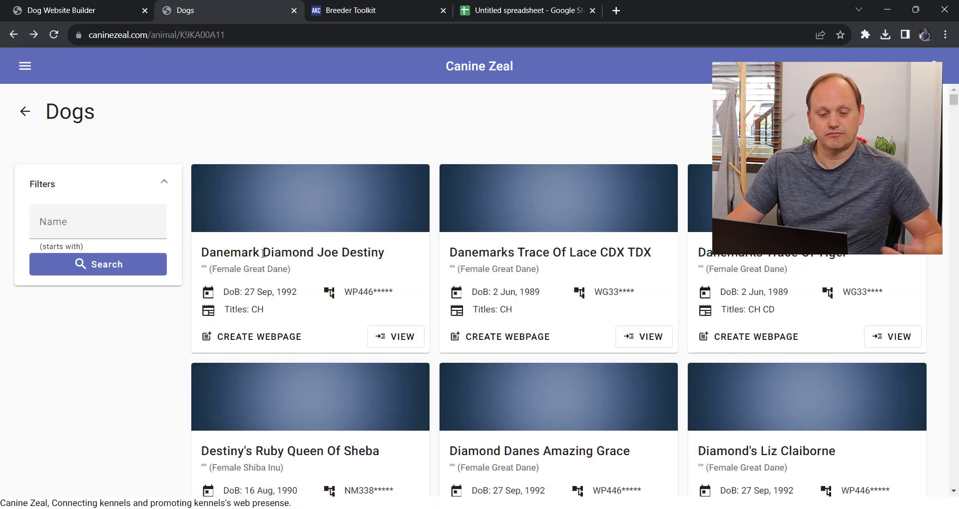
click(29, 114)
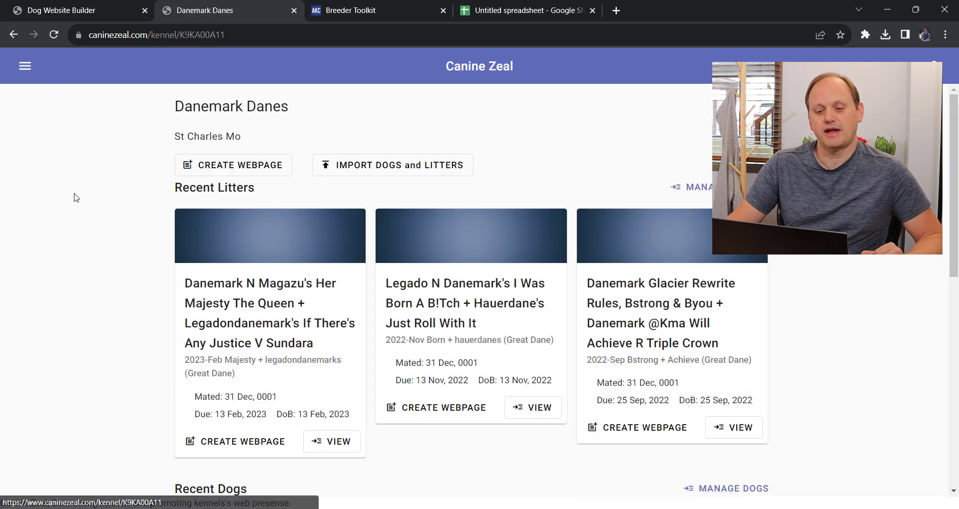